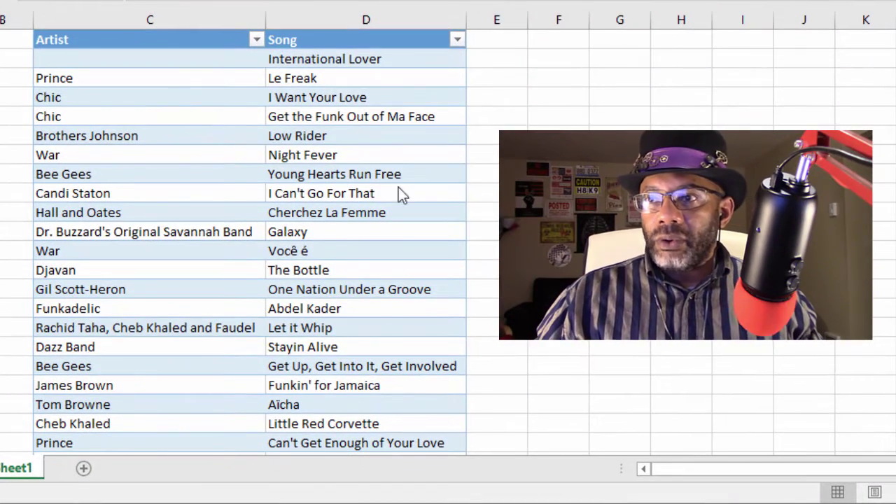
Examine how the entries in the Artist column line up row by row with the titles in the Song column.
left_click(267, 175)
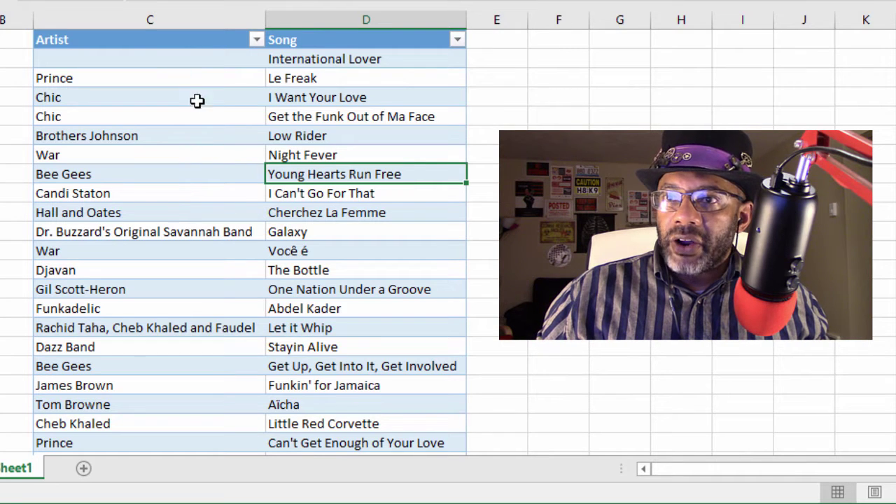
left_click(202, 76)
left_click(283, 77)
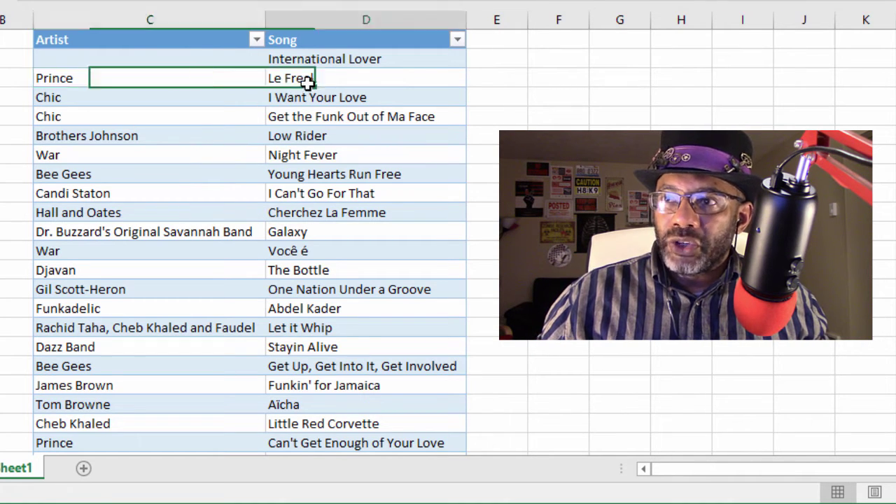
left_click(256, 76)
left_click(310, 61)
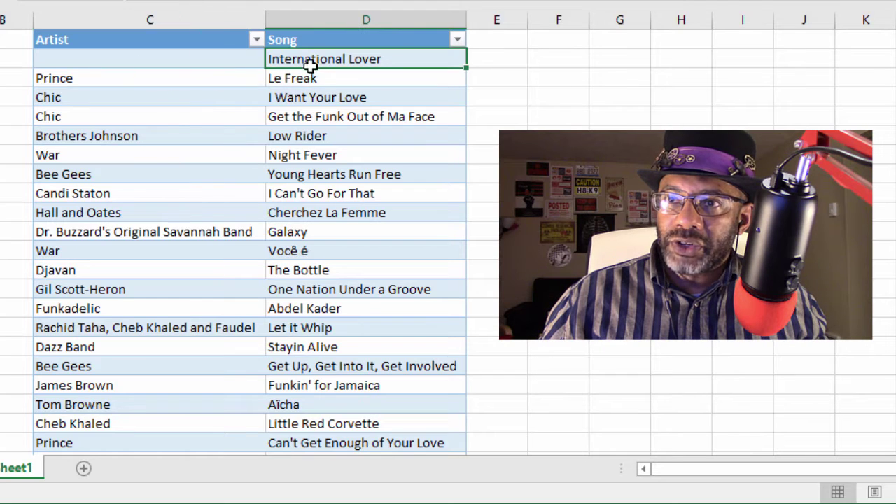
left_click(245, 137)
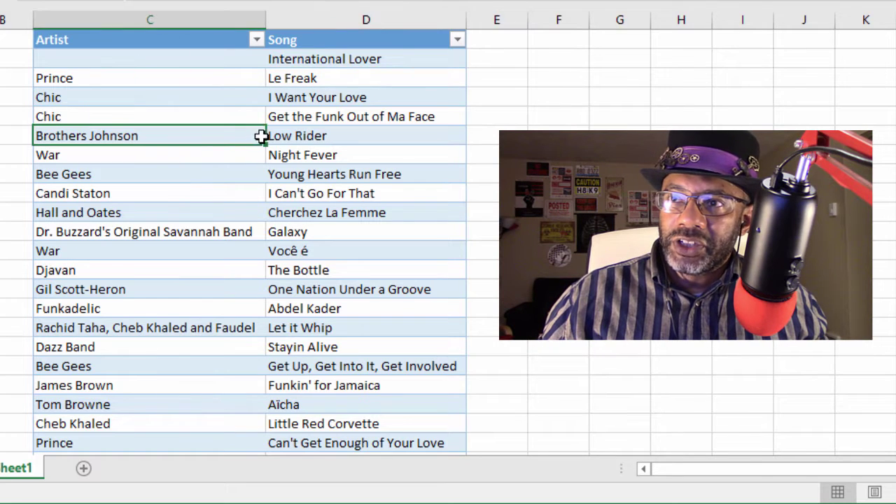
left_click(294, 116)
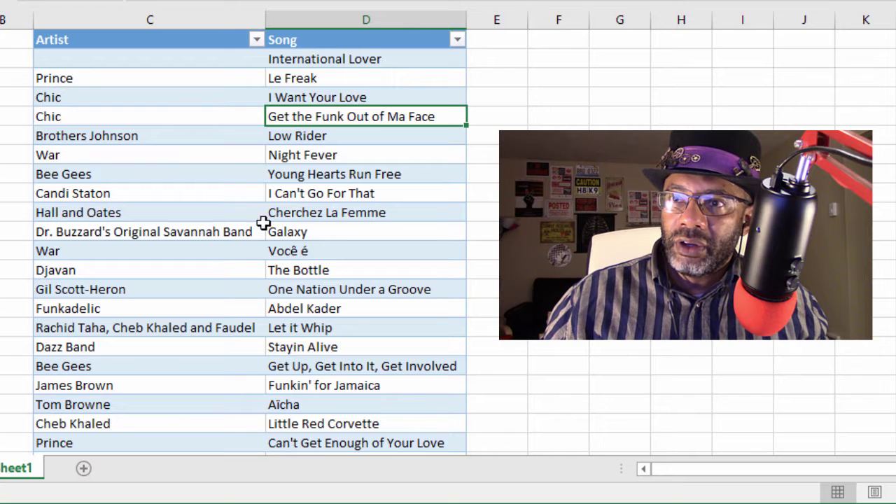
left_click(240, 174)
left_click(287, 176)
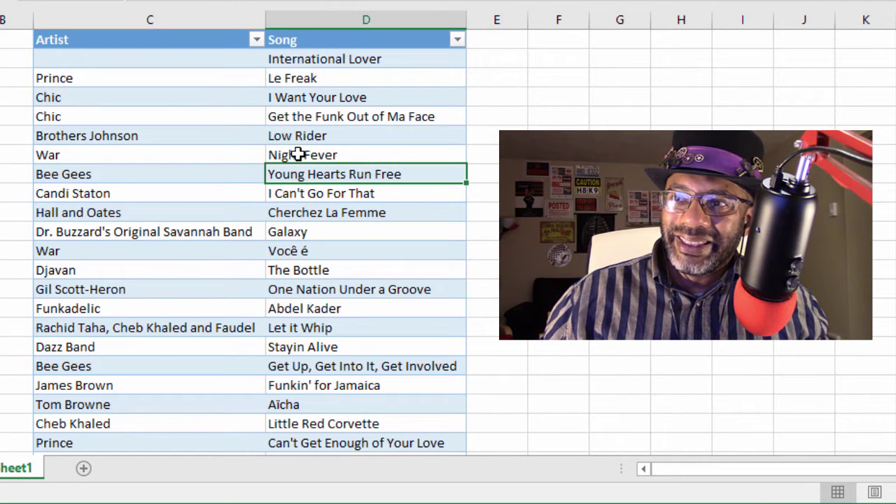
left_click(296, 153)
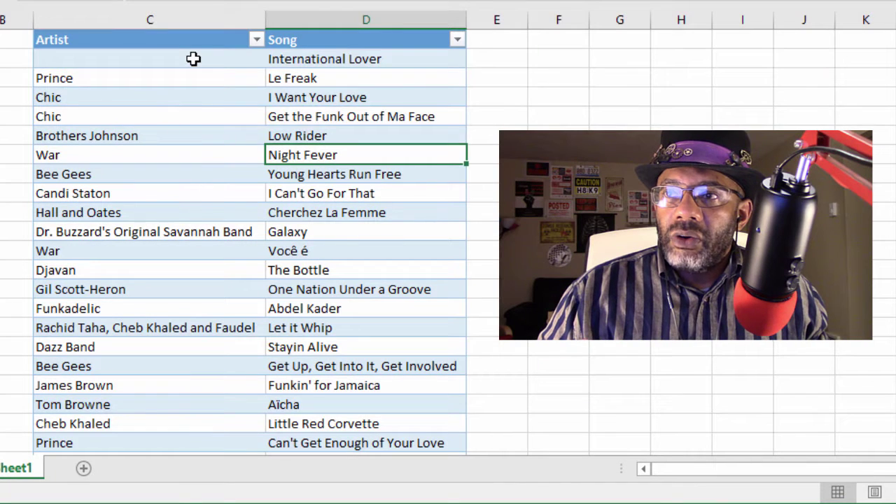
left_click(193, 59)
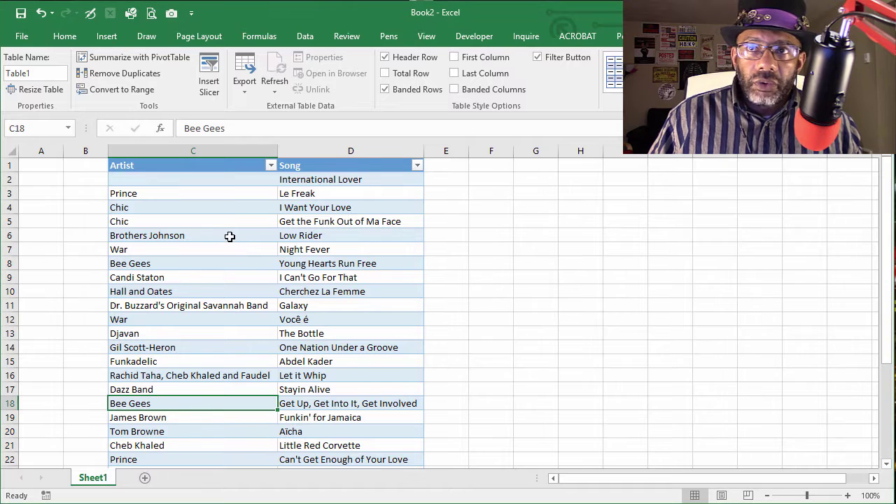
Load the Artist and Song table into the Query Editor and inspect the first song row beside the empty artist.
left_click(306, 36)
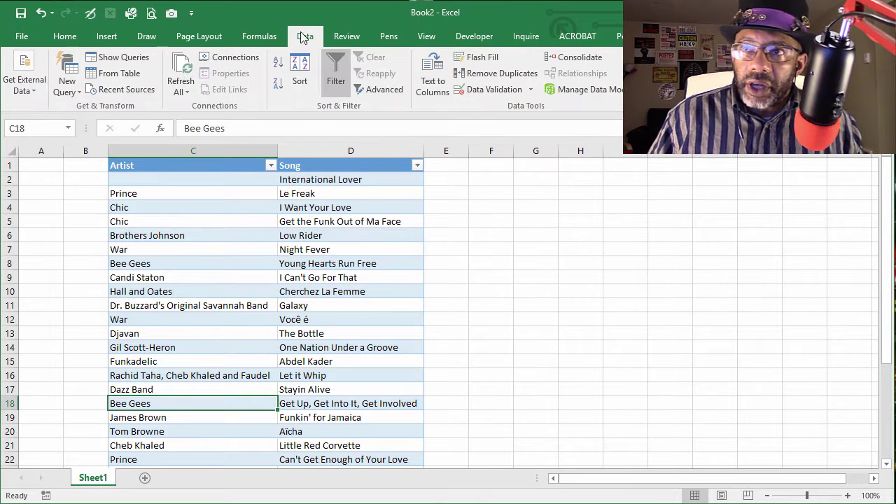
left_click(118, 73)
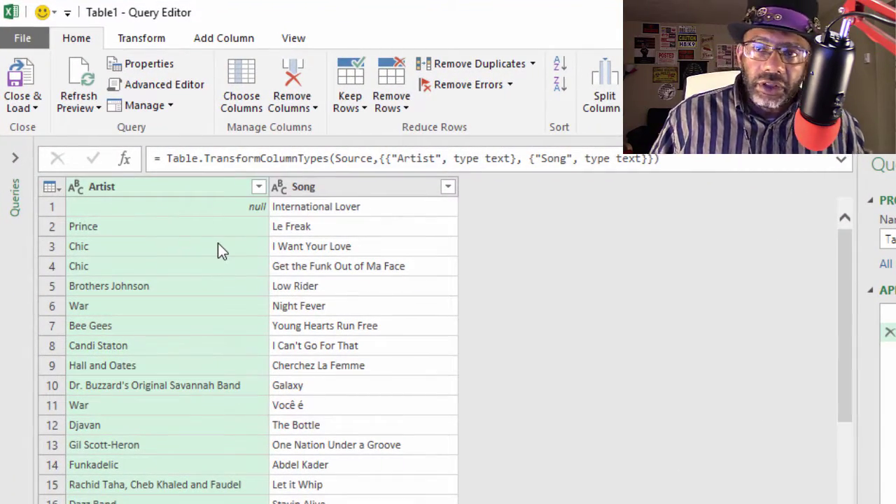
left_click(228, 229)
left_click(306, 197)
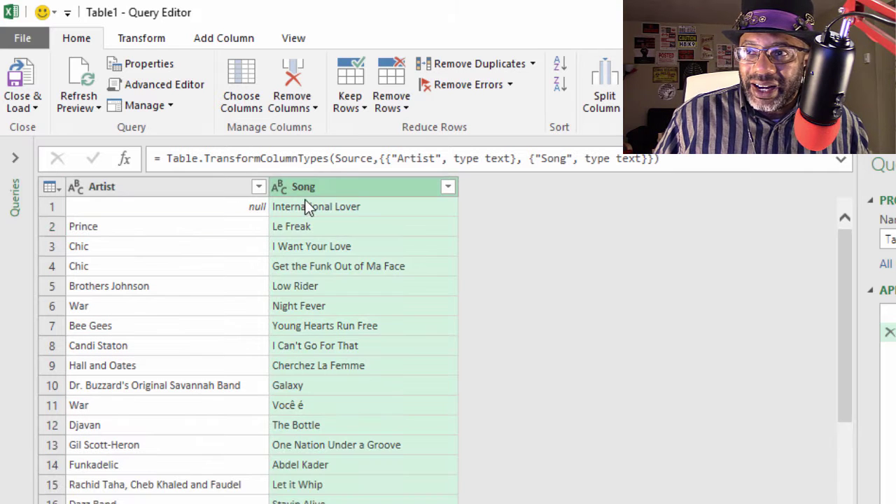
left_click(297, 206)
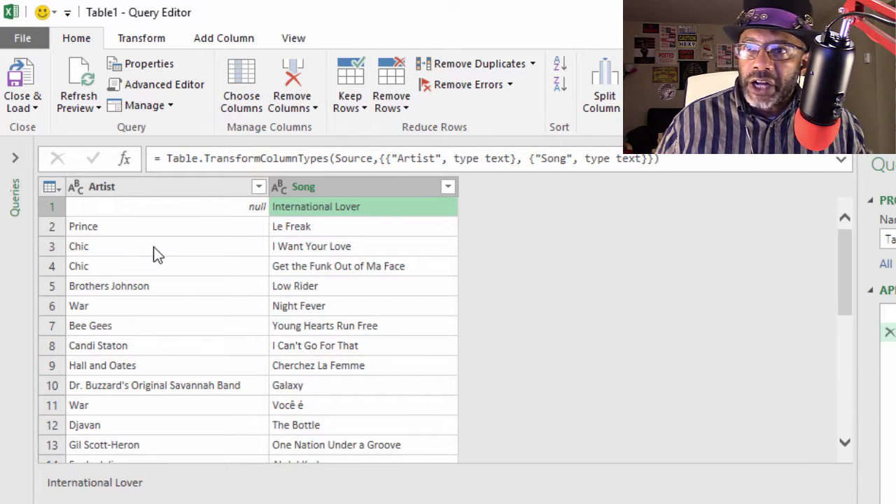
Add an index column starting at 0 and a modulo column that divides Index by 2.
left_click(204, 38)
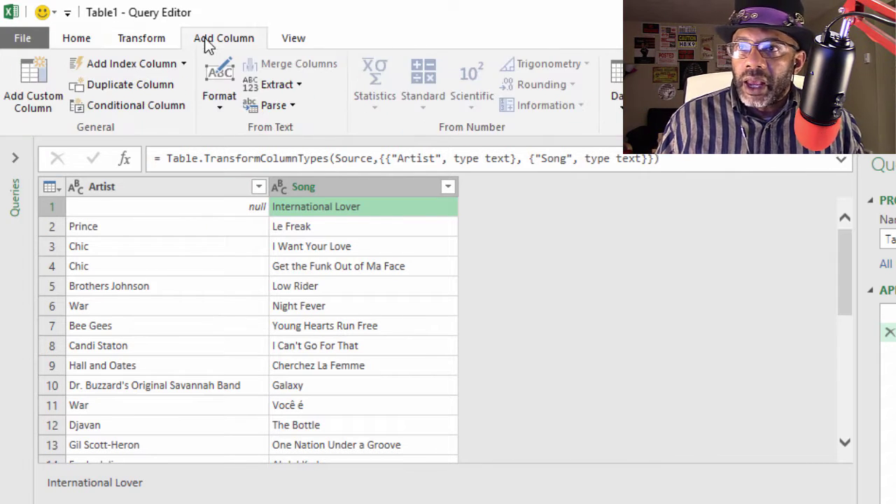
left_click(125, 65)
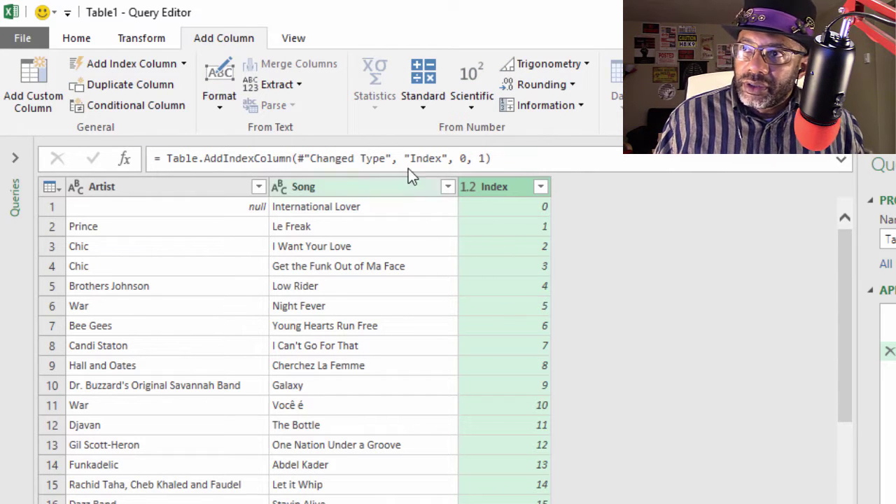
left_click(423, 105)
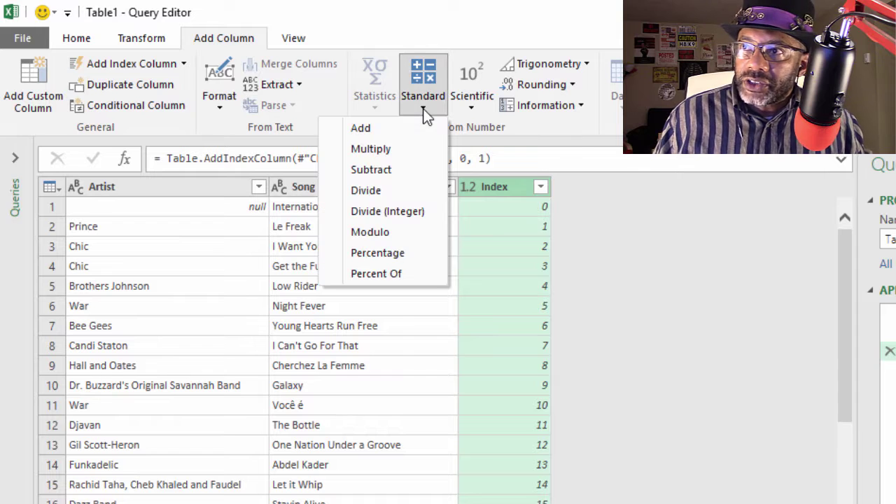
left_click(363, 233)
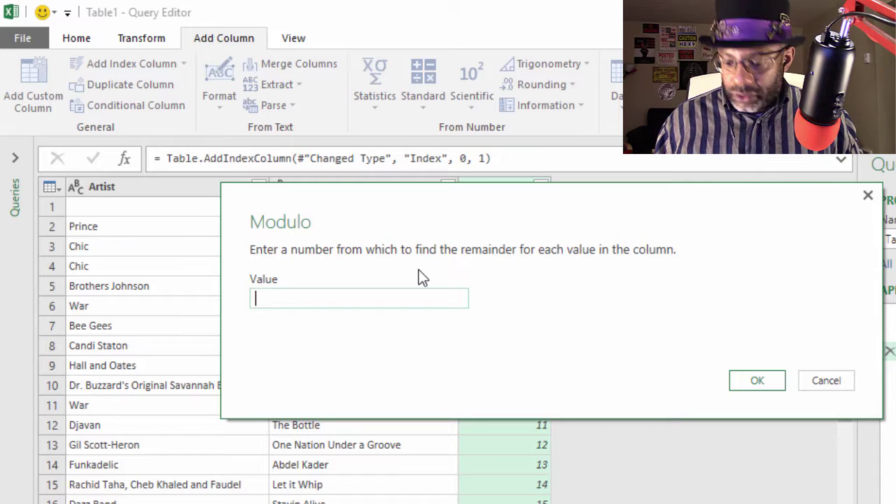
left_click(765, 382)
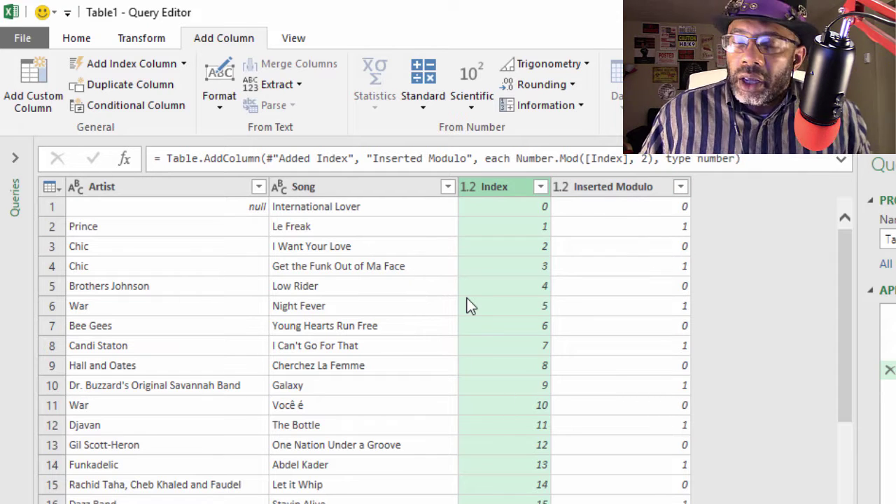
Remove the Index column from the query.
right_click(484, 186)
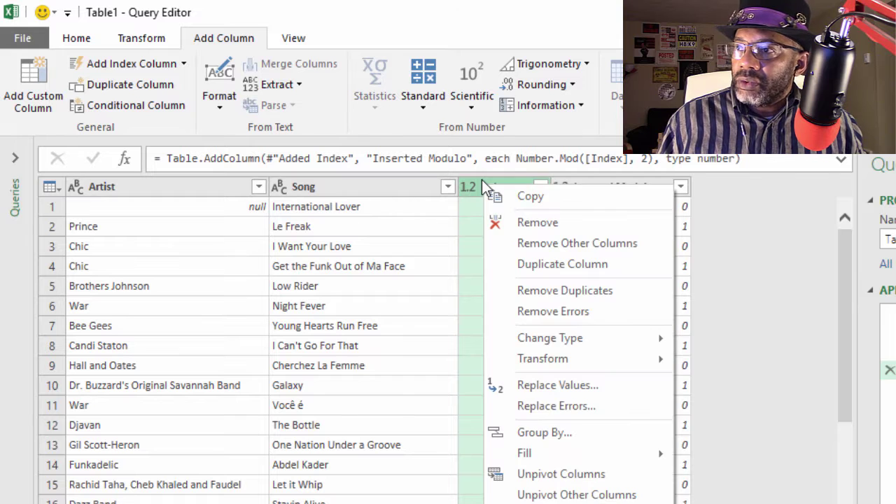
left_click(522, 224)
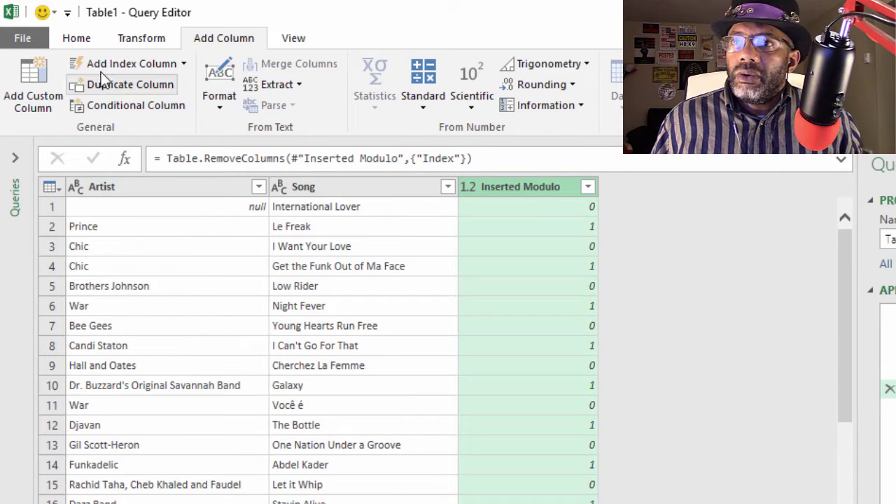
Start a new conditional column and name it Artist1.
left_click(113, 108)
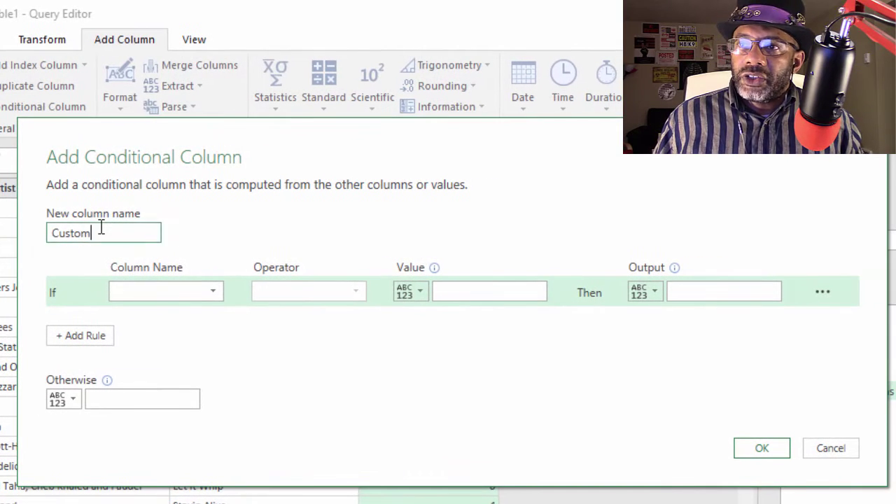
double_click(98, 227)
type("Artis")
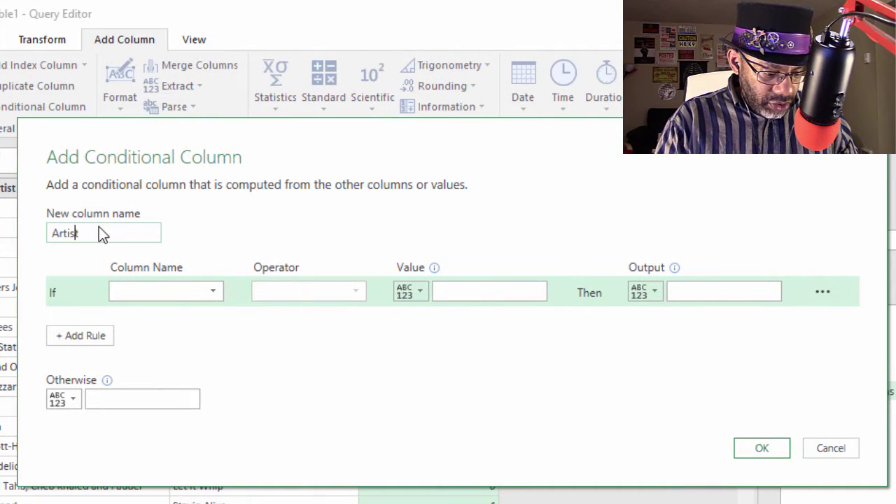
type("t")
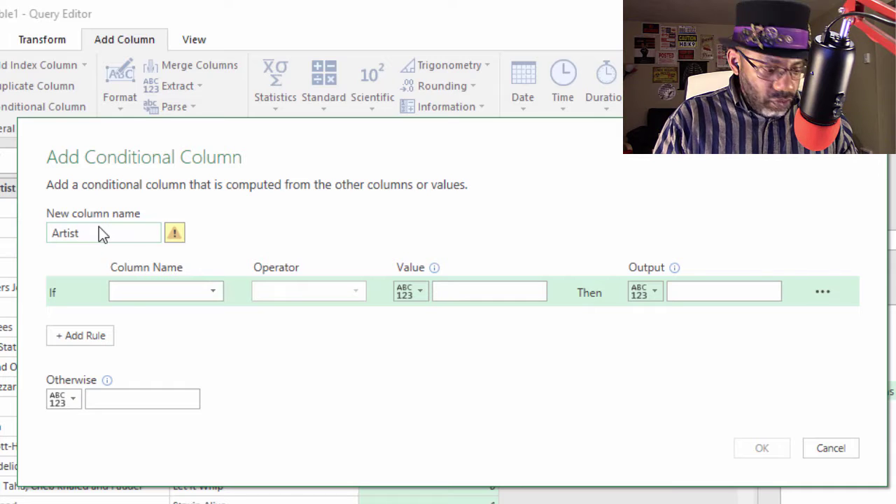
type("1")
Define the rule so that Inserted Modulo equal to 0 outputs the value of the Artist column.
left_click(166, 292)
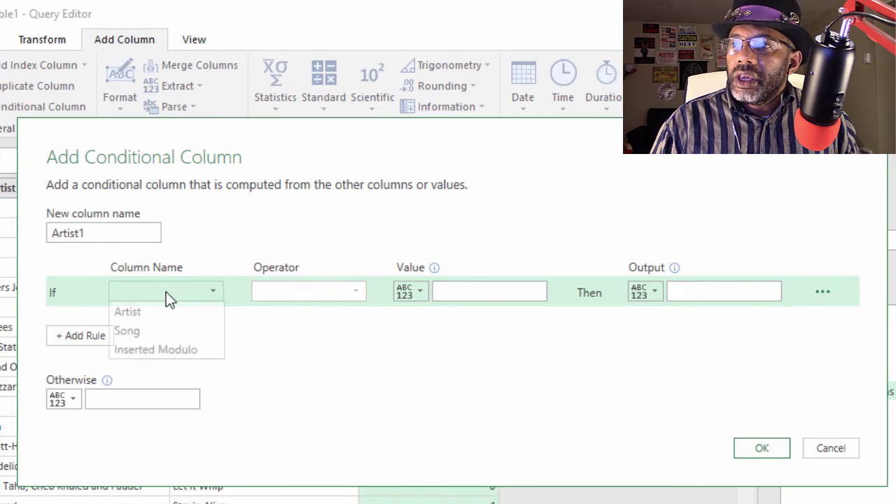
left_click(126, 350)
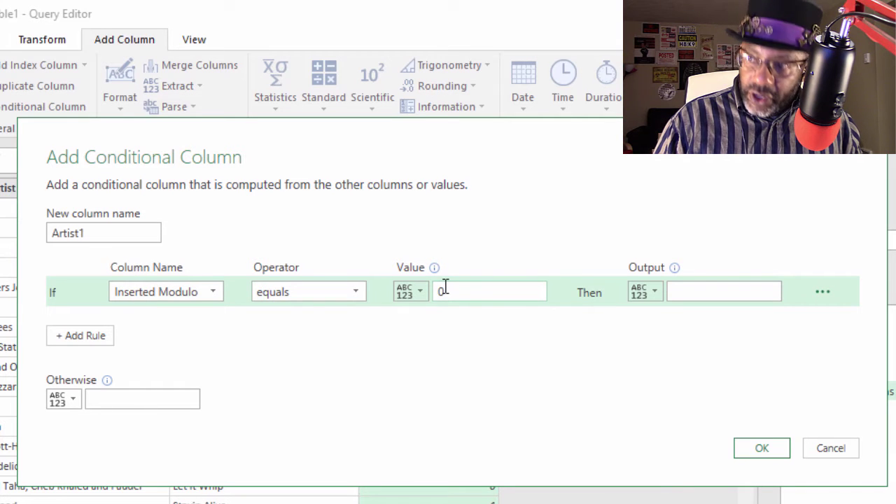
left_click(677, 291)
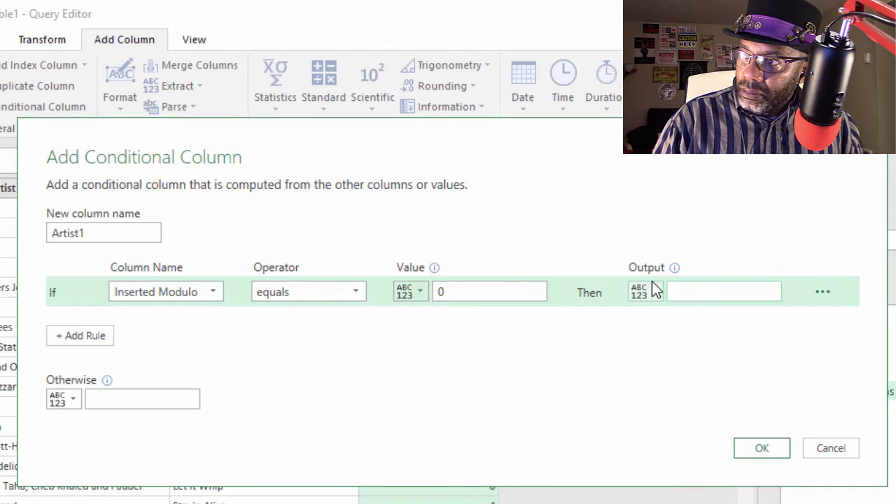
left_click(652, 283)
left_click(650, 333)
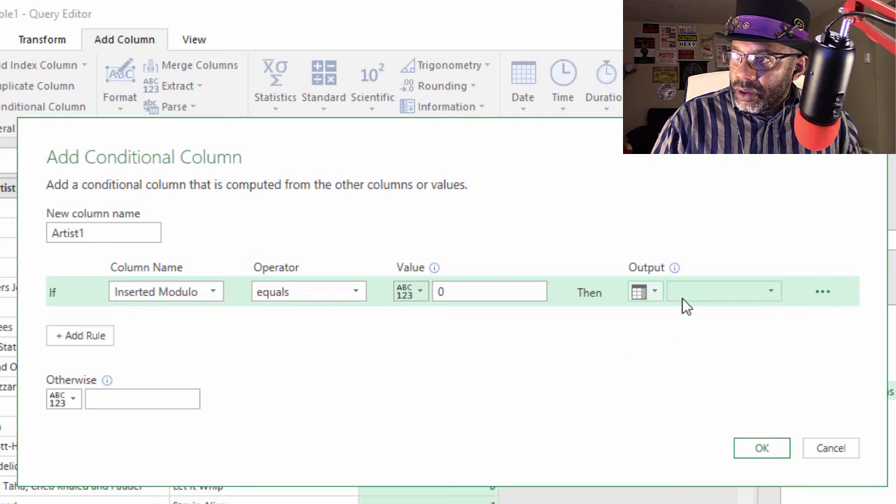
left_click(683, 296)
left_click(684, 311)
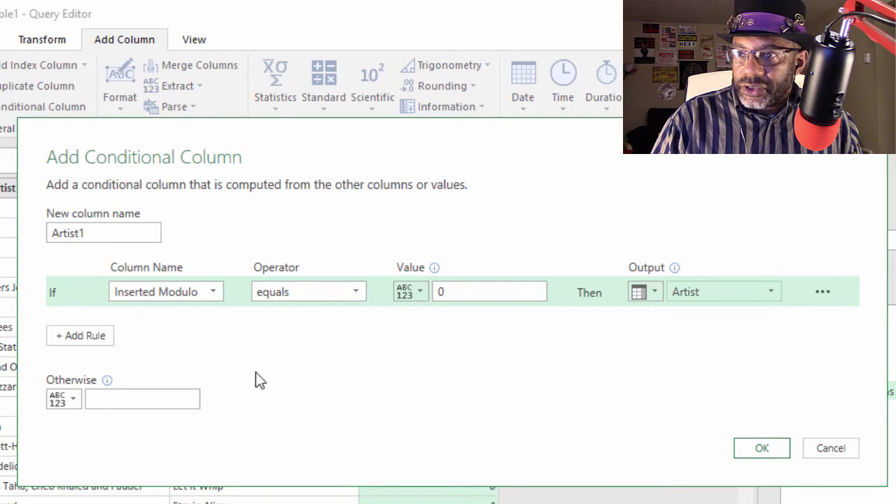
Set the otherwise value to null and create the conditional column.
left_click(154, 404)
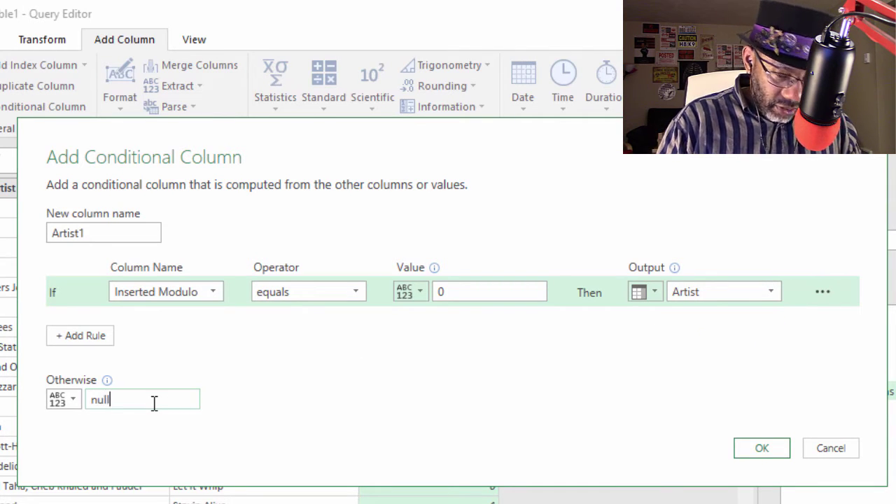
type("null")
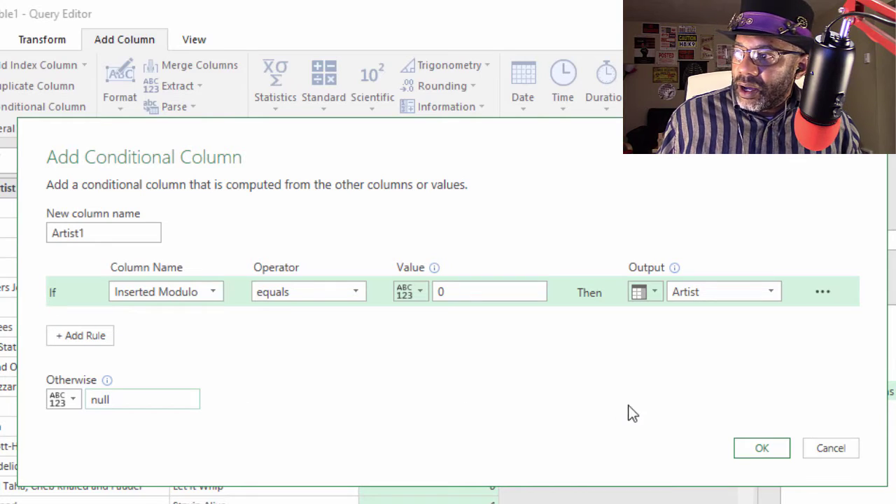
left_click(751, 449)
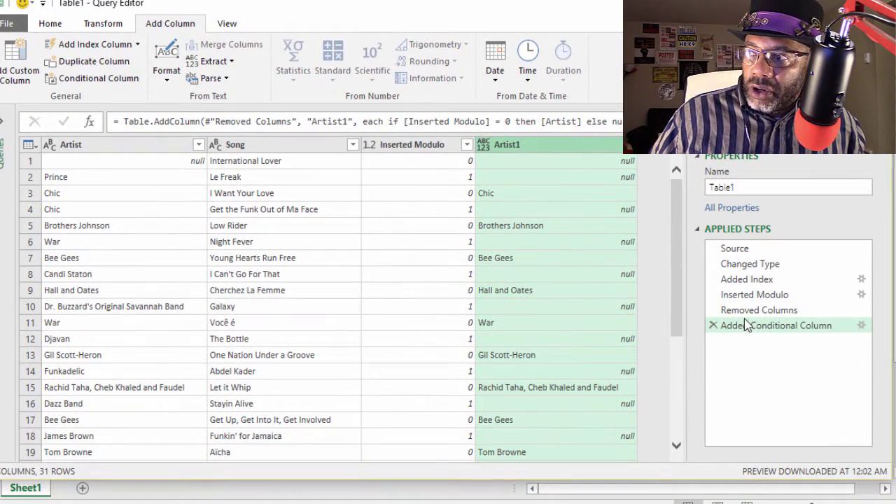
Insert a new conditional column right after the Removed Columns step and name it Artist2.
left_click(753, 312)
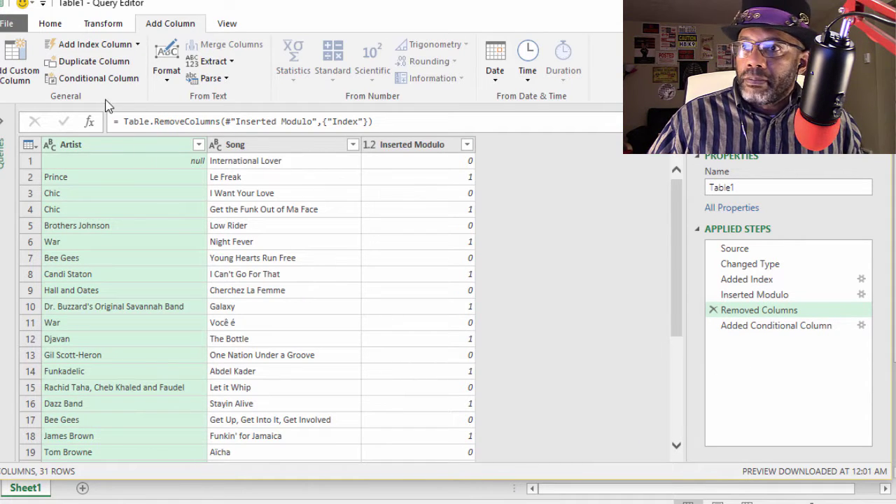
left_click(98, 78)
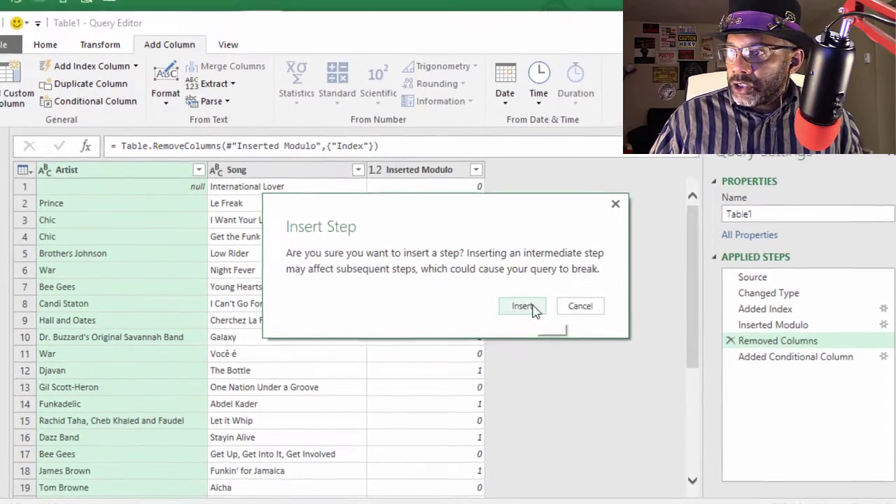
left_click(518, 291)
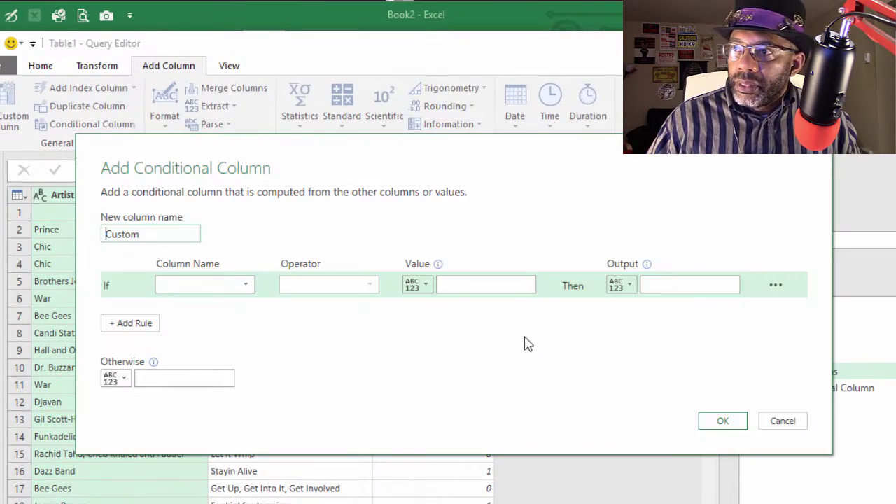
double_click(175, 238)
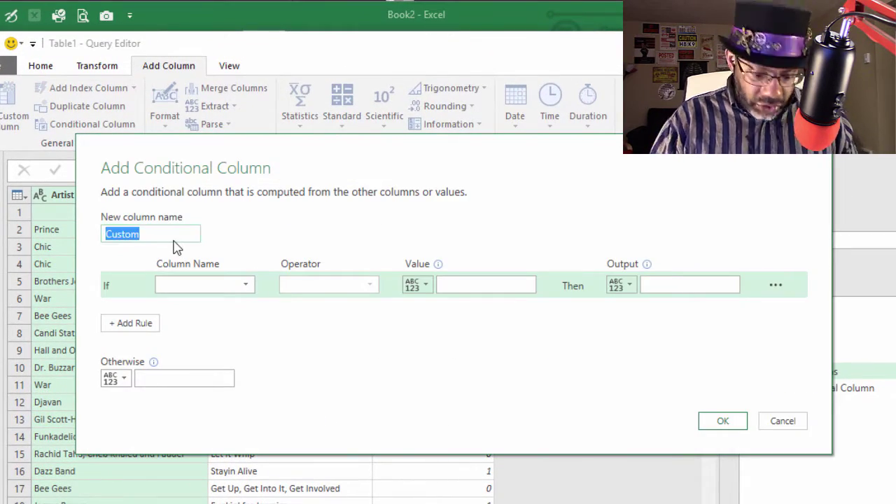
type("Artist")
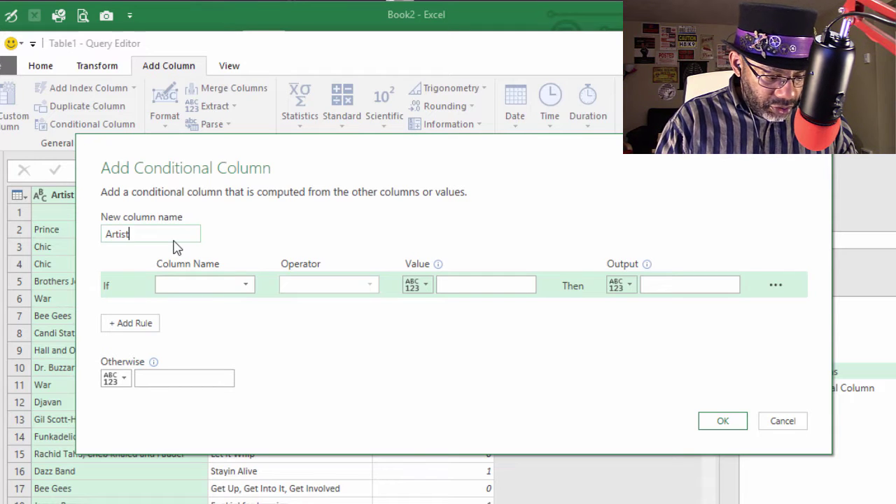
type("2")
Define the Artist2 rule so that Inserted Modulo equal to 1 outputs the value of the Artist column.
left_click(232, 285)
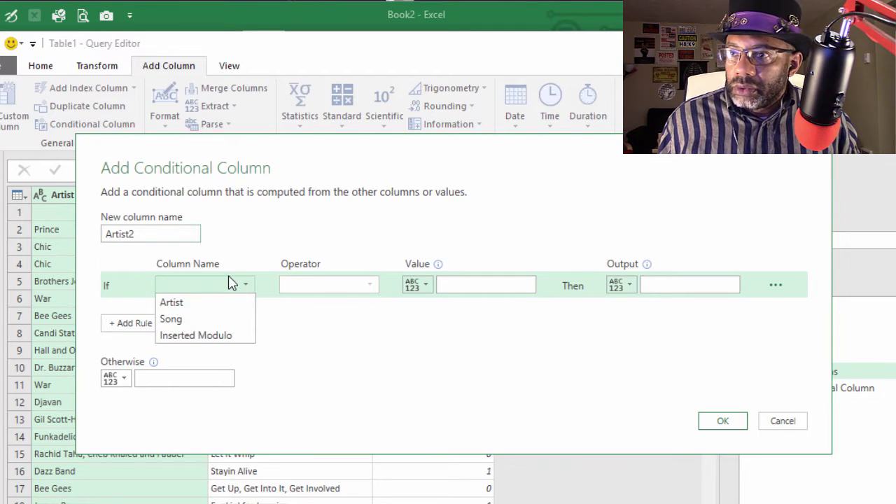
left_click(176, 334)
left_click(455, 288)
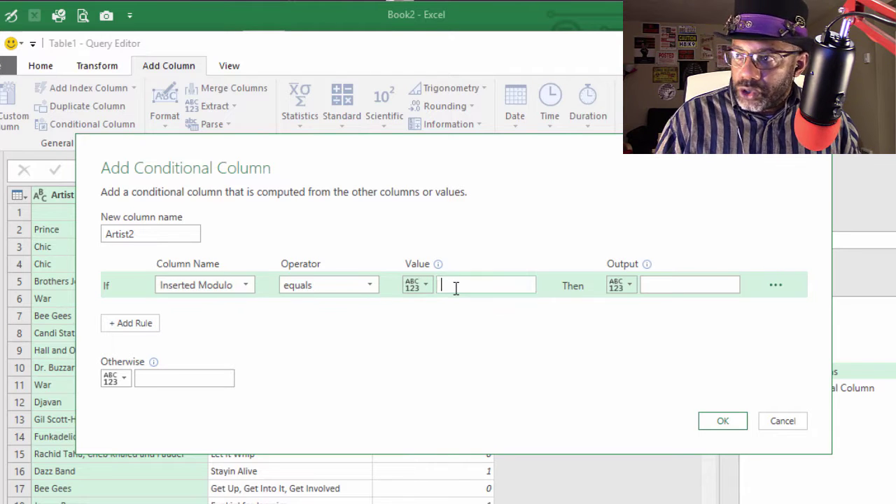
left_click(695, 283)
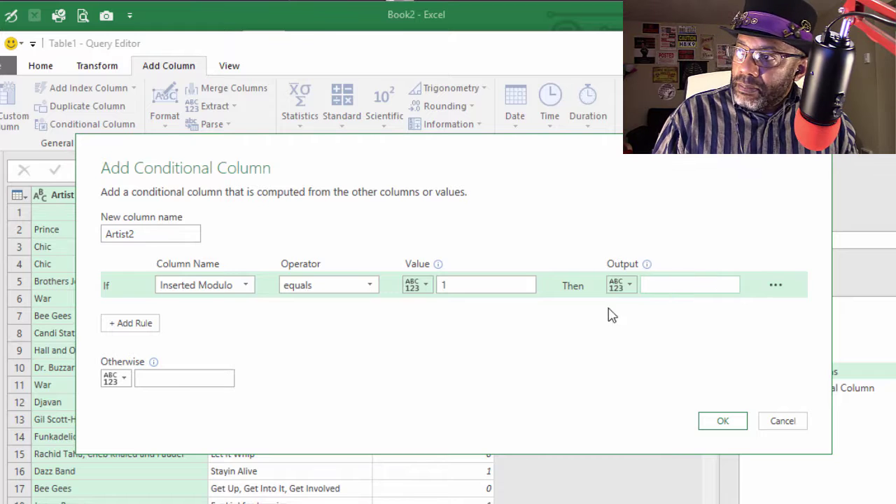
left_click(621, 284)
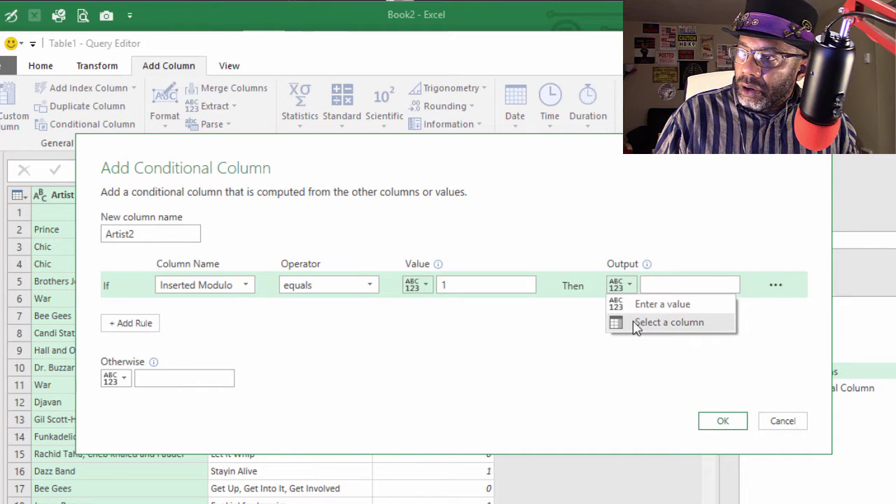
left_click(634, 323)
left_click(663, 294)
left_click(663, 310)
Set the Artist2 rule's otherwise value to null and create the column.
left_click(183, 381)
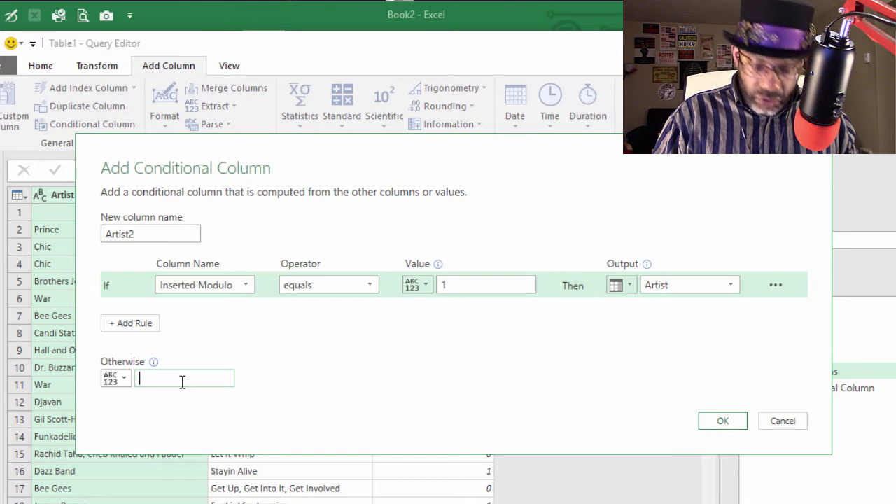
type("null")
left_click(732, 426)
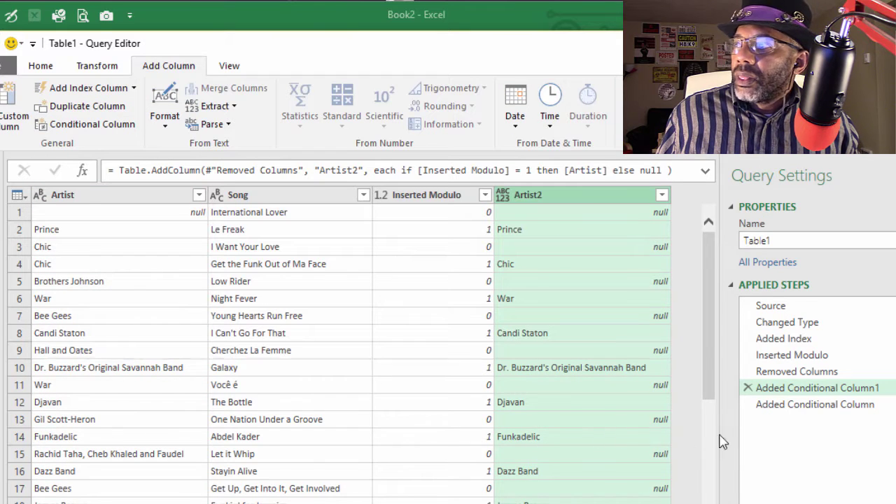
Return to the last applied step and fill the Artist2 and Artist1 columns upward.
left_click(787, 406)
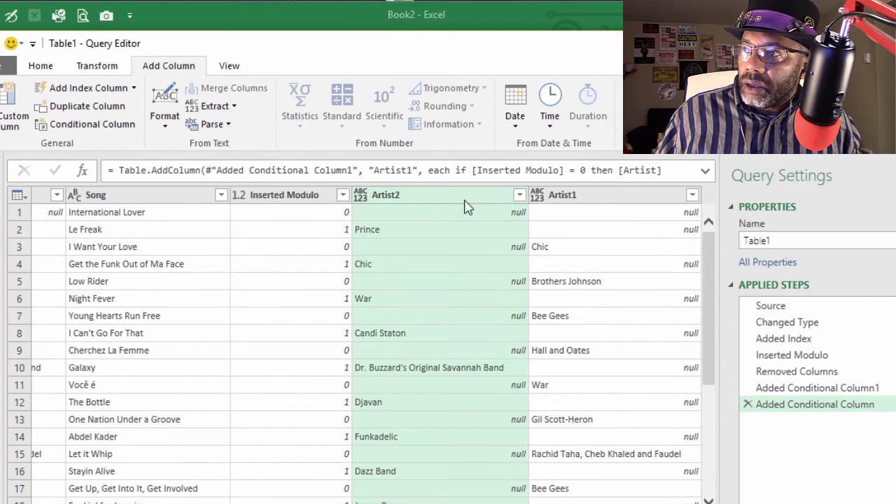
left_click(469, 202)
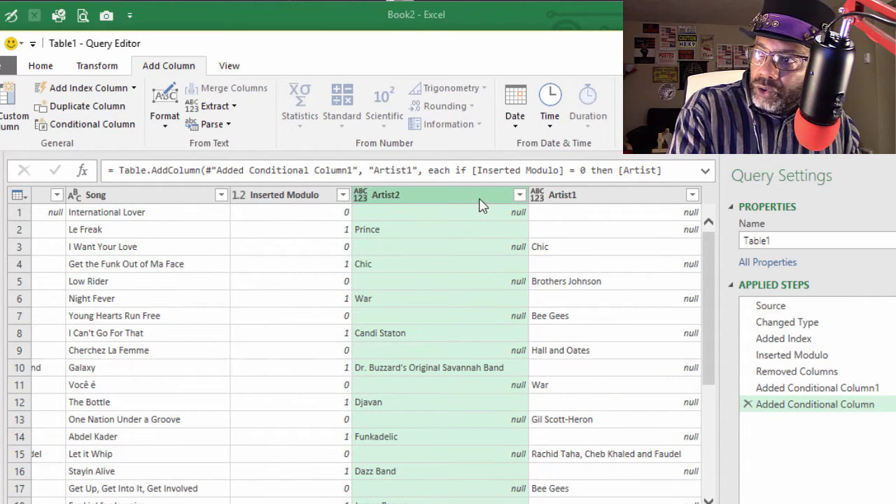
left_click(609, 203, "ctrl")
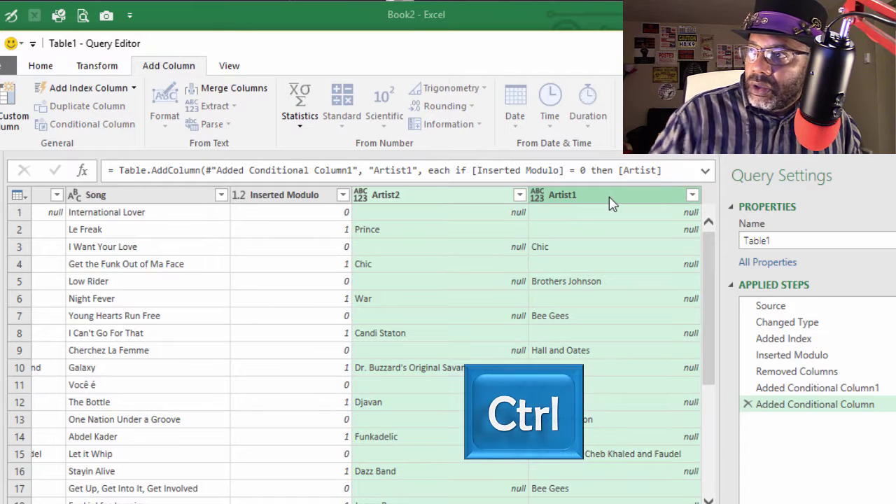
right_click(609, 202, "ctrl")
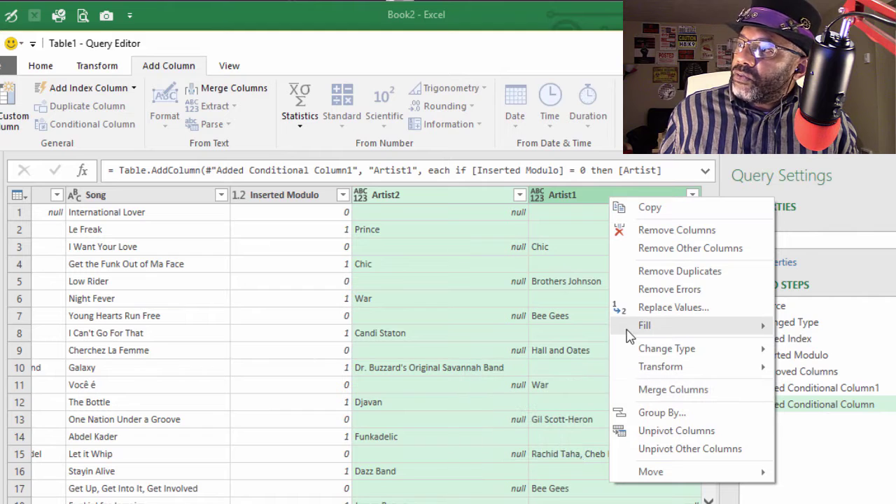
mouse_move(721, 326)
left_click(808, 347)
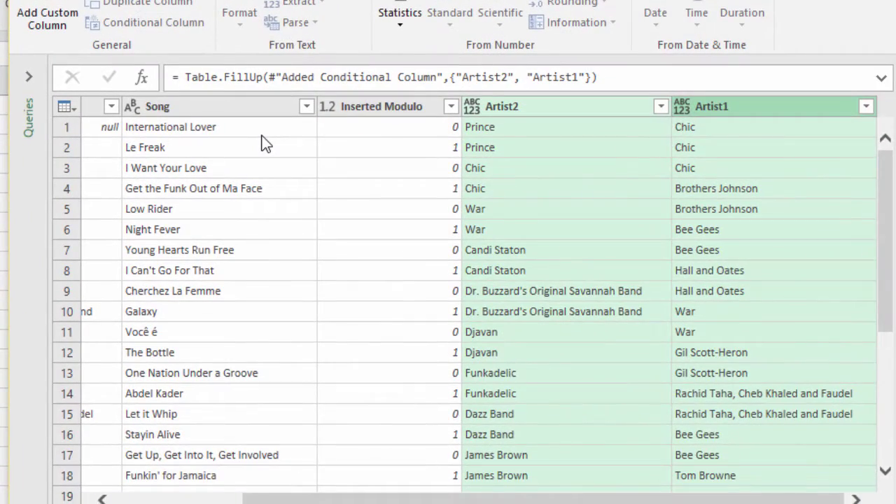
Start another conditional column on the filled data and name it Final Artist.
left_click(262, 135)
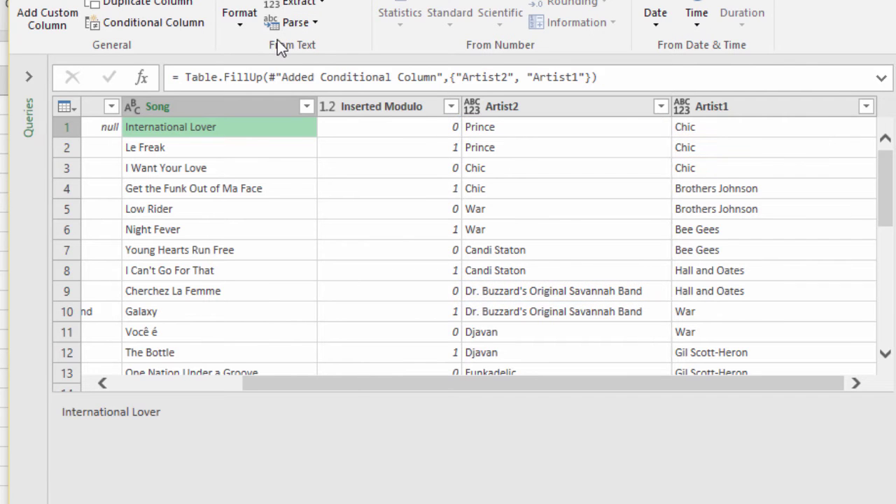
left_click(157, 20)
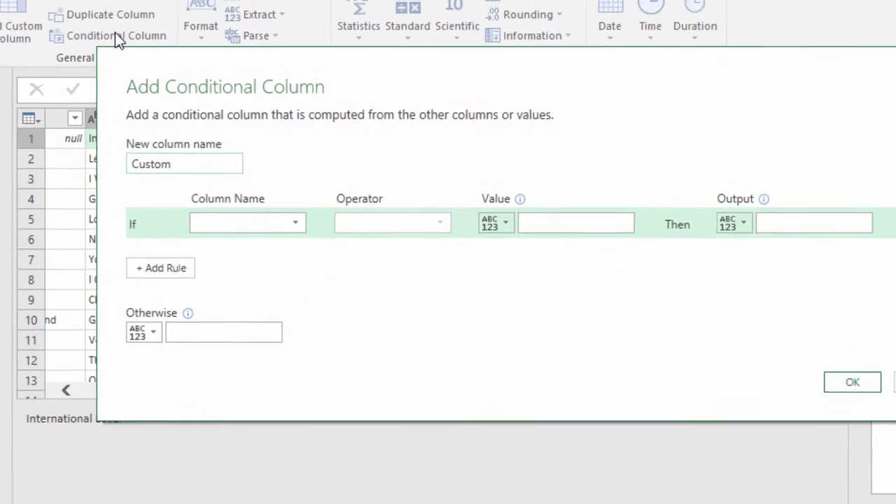
double_click(185, 164)
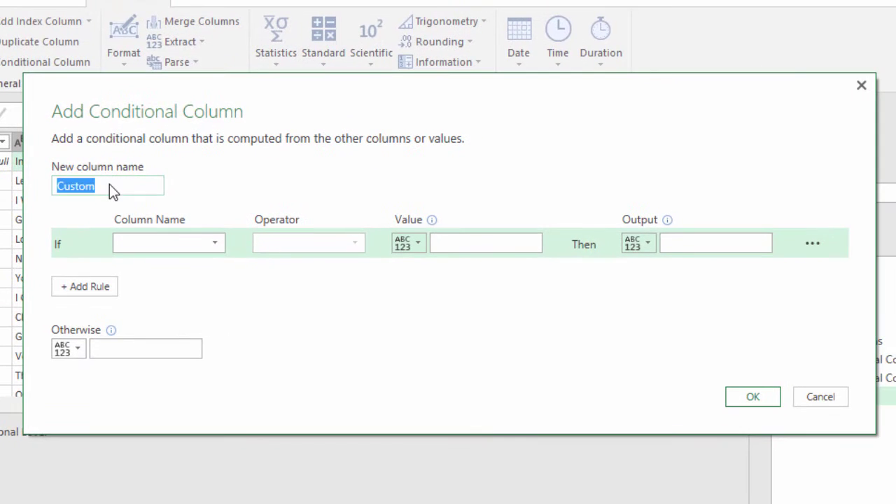
type("Final Artist")
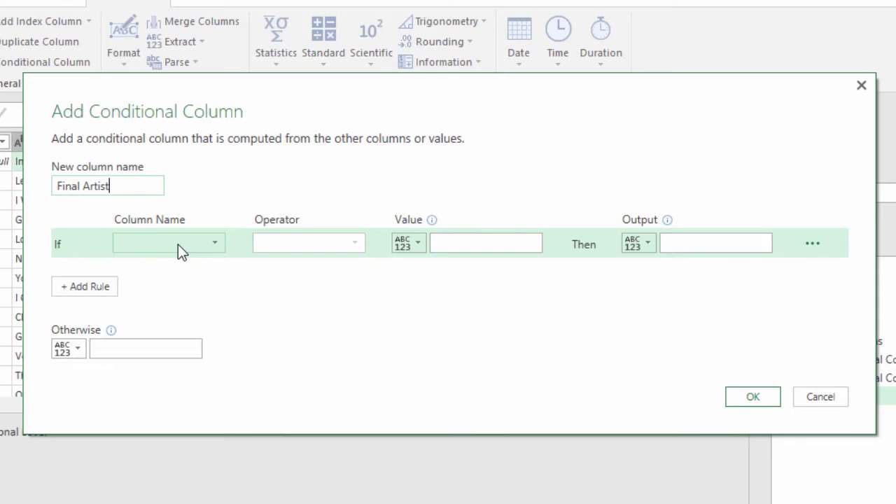
Define the Final Artist rule so that Inserted Modulo equal to 0 outputs the value of the Artist2 column.
left_click(177, 246)
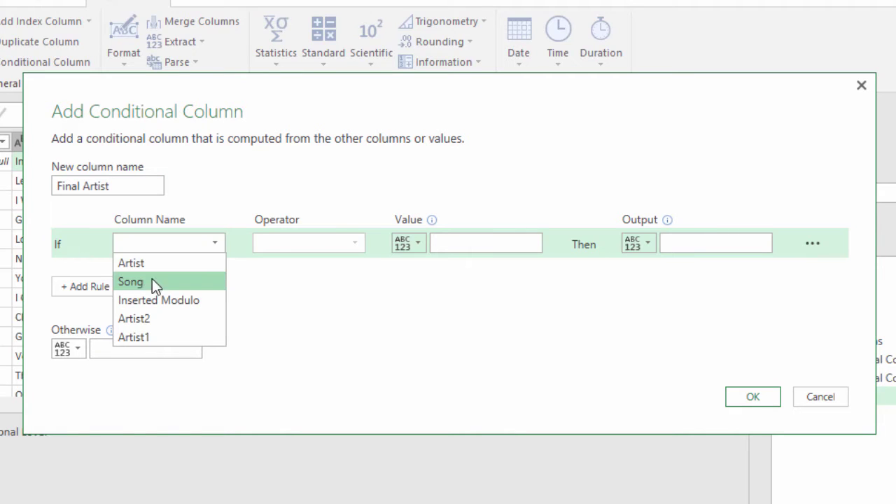
left_click(134, 302)
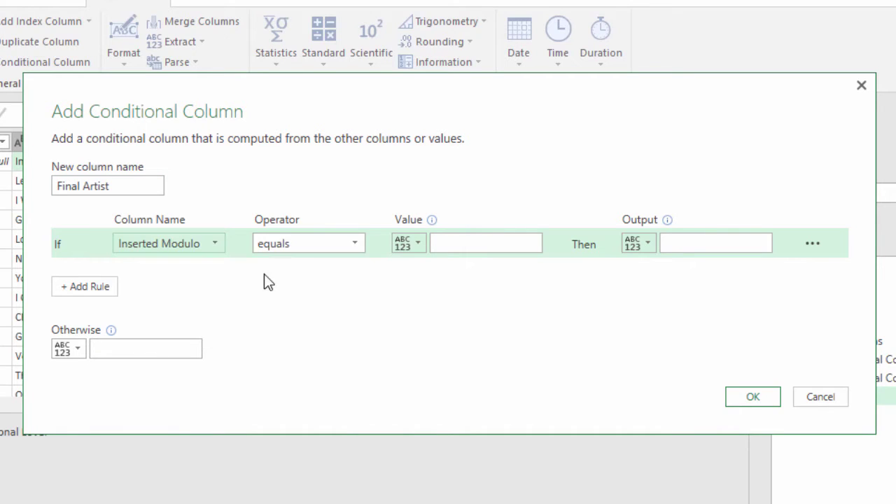
left_click(447, 244)
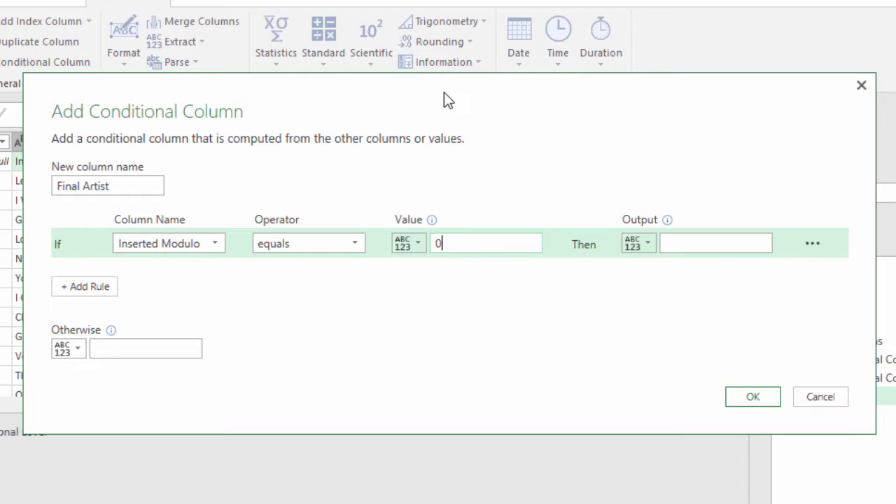
type("0")
left_click_drag(443, 82, 438, 241)
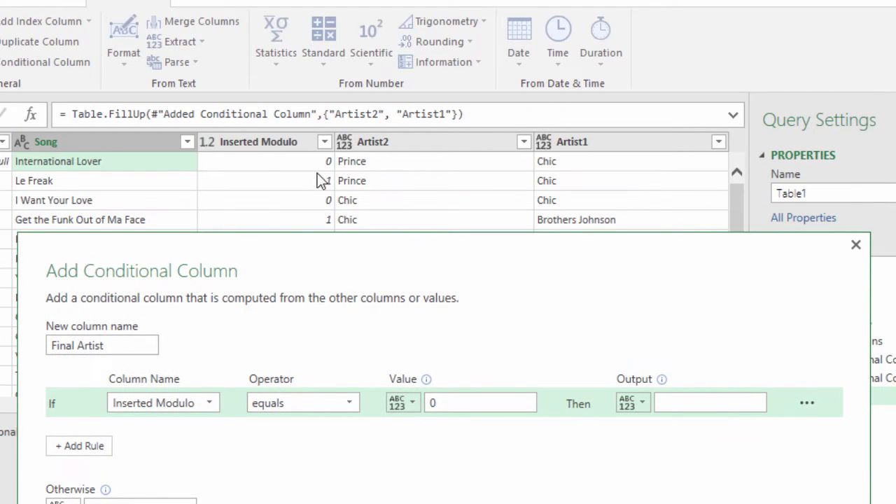
left_click(640, 402)
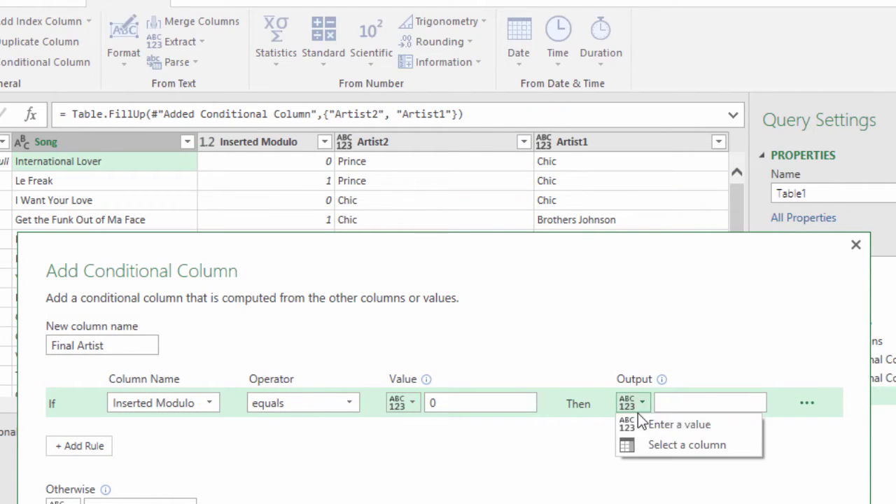
left_click(632, 447)
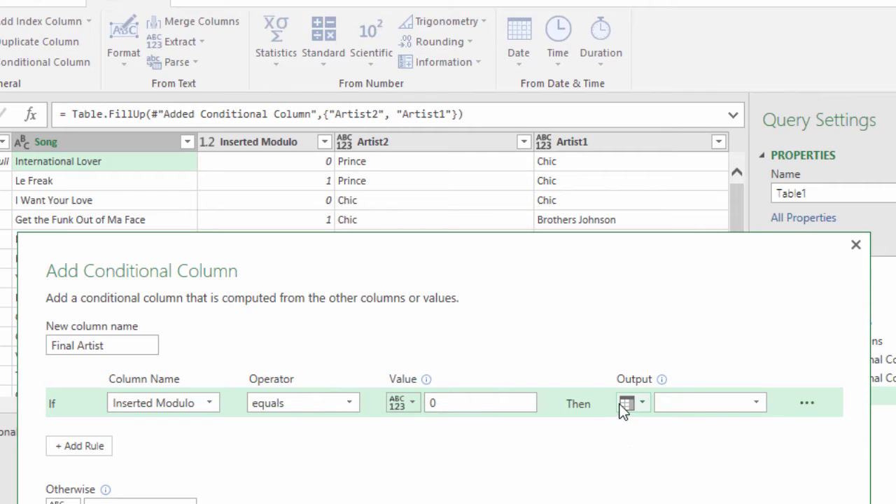
left_click(686, 404)
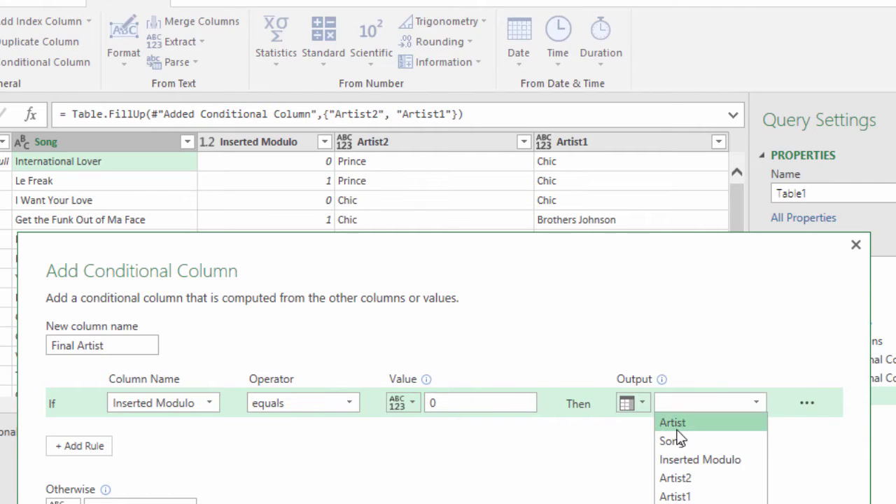
left_click(682, 478)
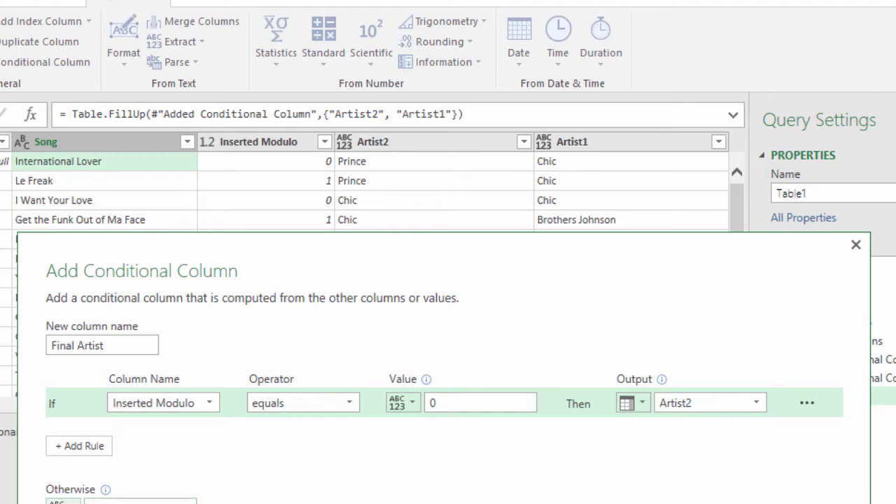
Set the otherwise output to the Artist1 column and create the Final Artist column.
left_click_drag(130, 260, 149, 53)
left_click(92, 305)
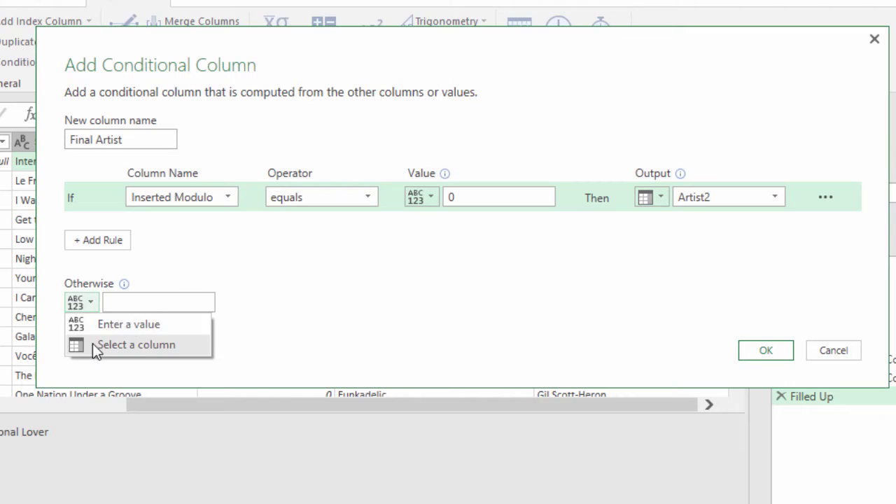
left_click(93, 343)
left_click(119, 308)
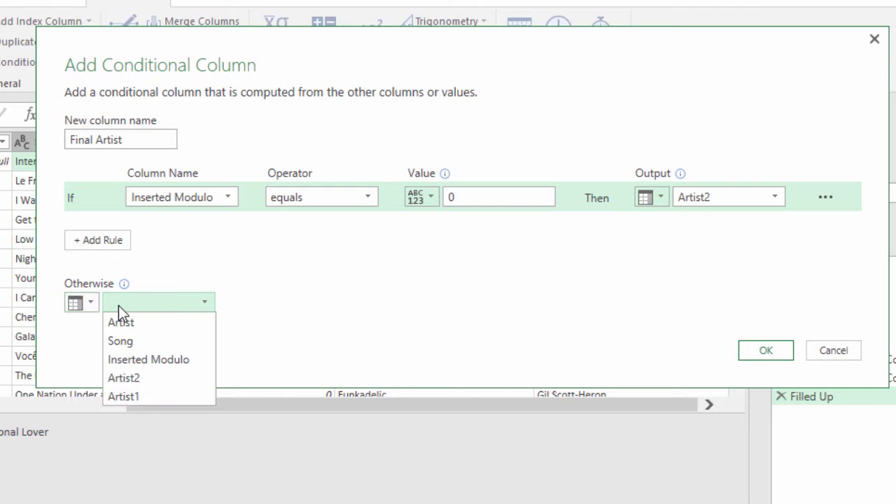
left_click(121, 396)
left_click(764, 352)
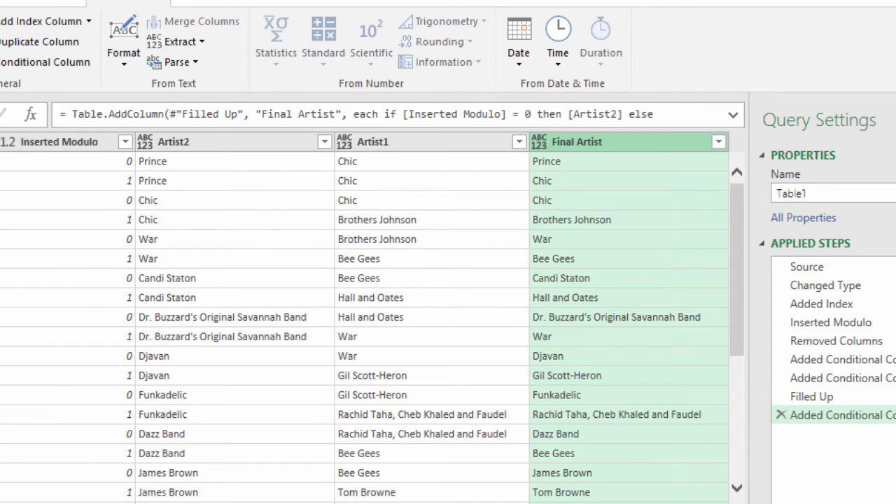
Move the Final Artist column so it sits directly after the Song column.
left_click_drag(578, 137, 252, 144)
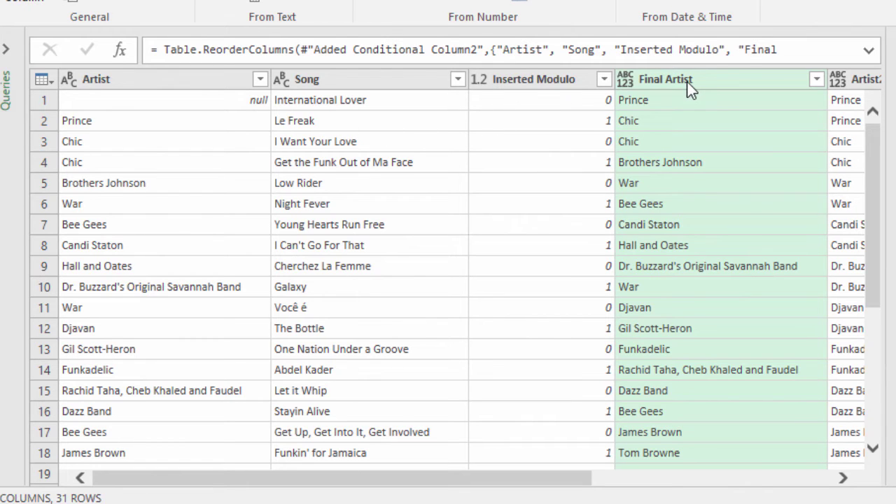
left_click_drag(687, 81, 500, 63)
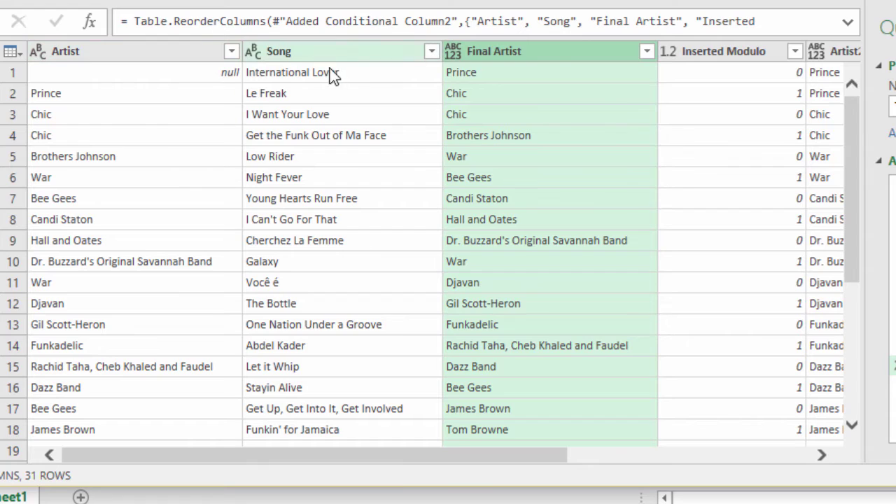
Keep only the Song and Final Artist columns, removing all others, and move Song after Final Artist.
left_click(353, 56)
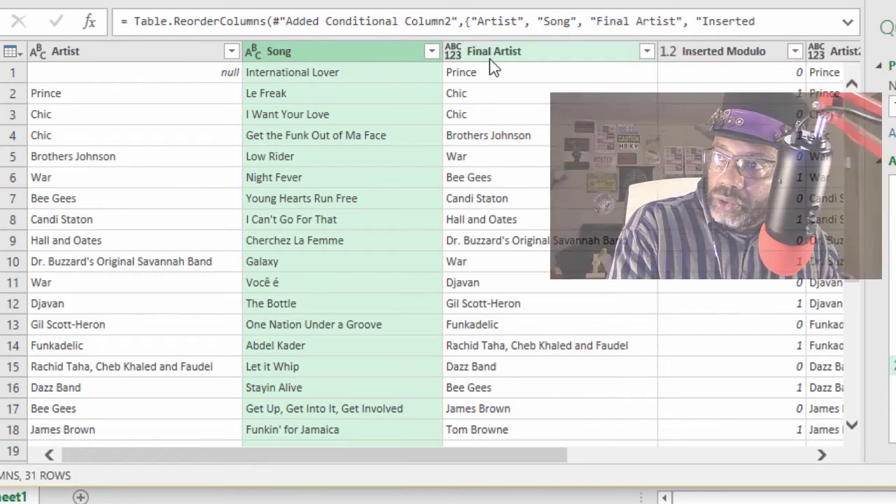
left_click(499, 52, "ctrl")
right_click(500, 50)
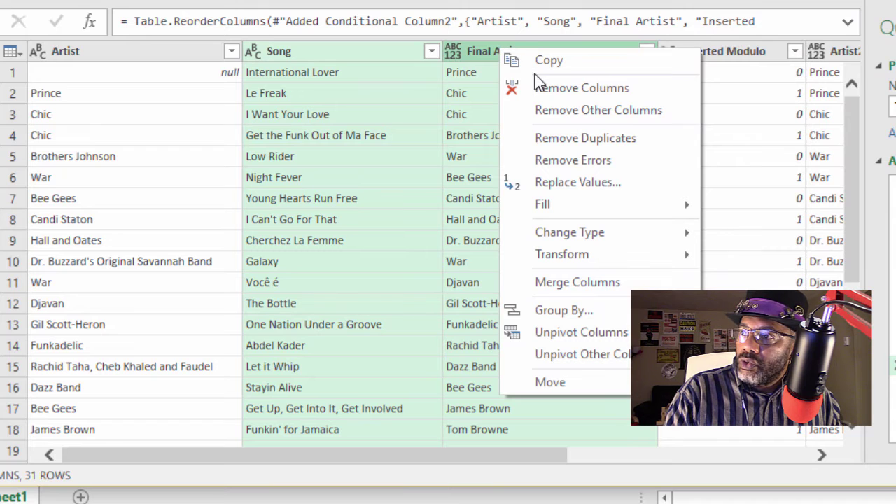
left_click(556, 112)
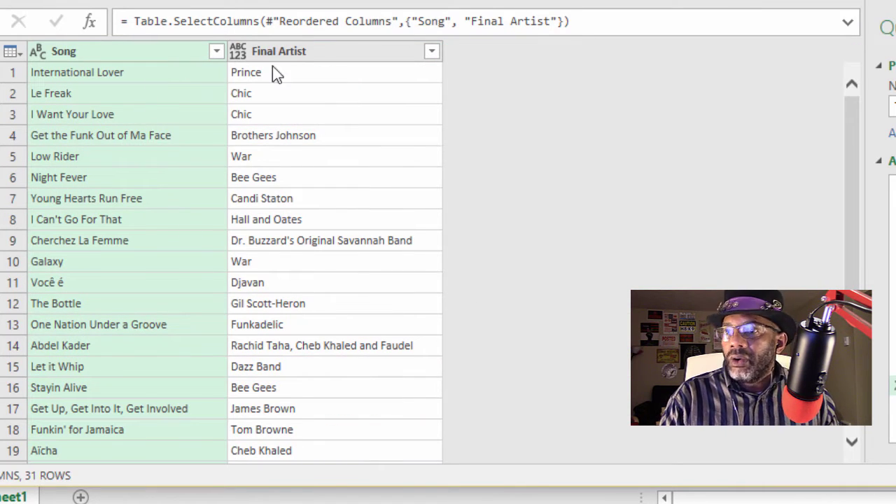
left_click_drag(125, 51, 451, 65)
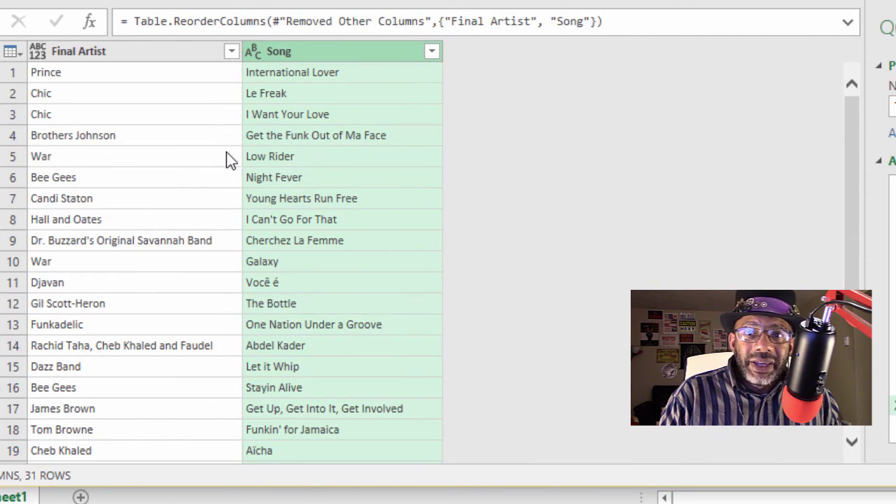
Check the rows through to the end of the table and filter the null entry out of the Final Artist column.
left_click(165, 175)
scroll(165, 172, "down", 6)
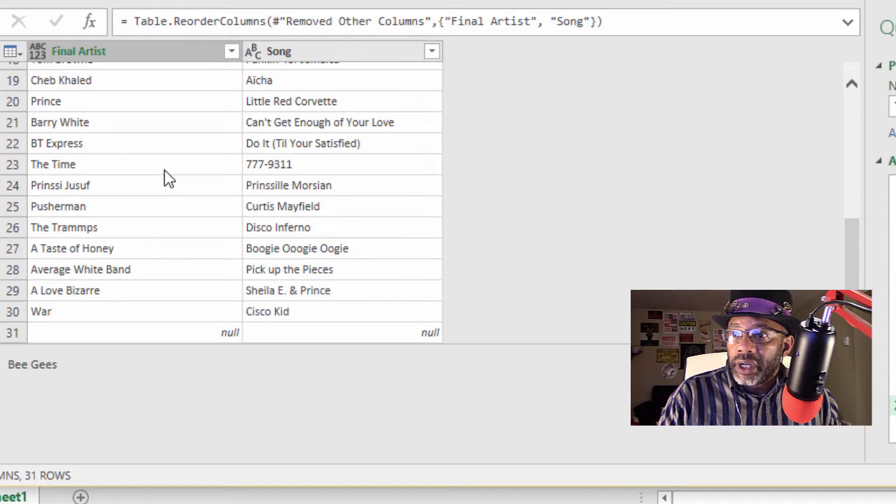
scroll(184, 210, "up", 6)
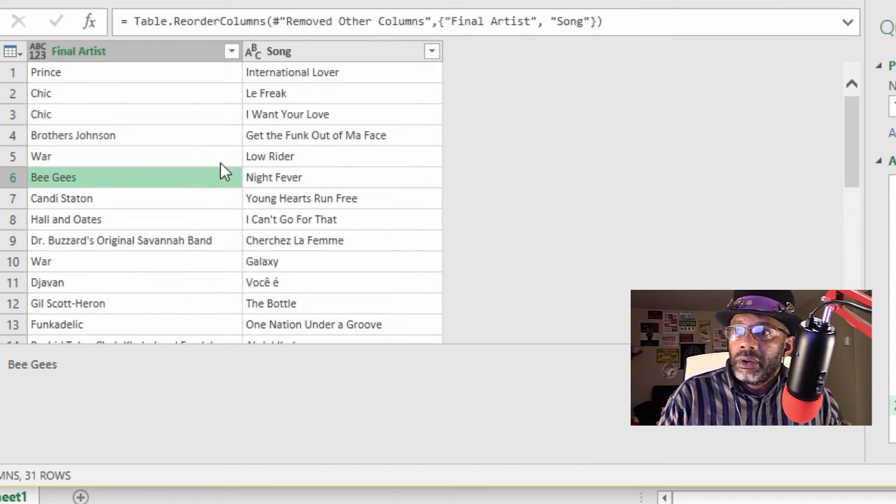
left_click(231, 51)
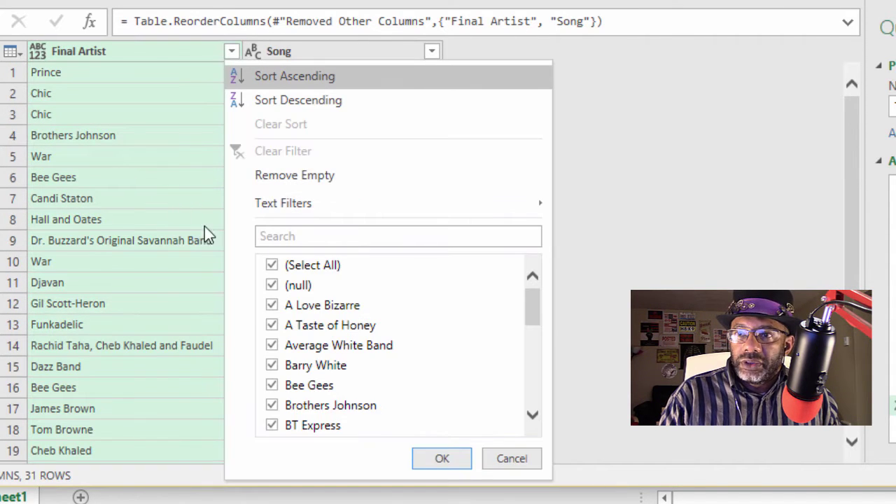
left_click(273, 285)
left_click(443, 459)
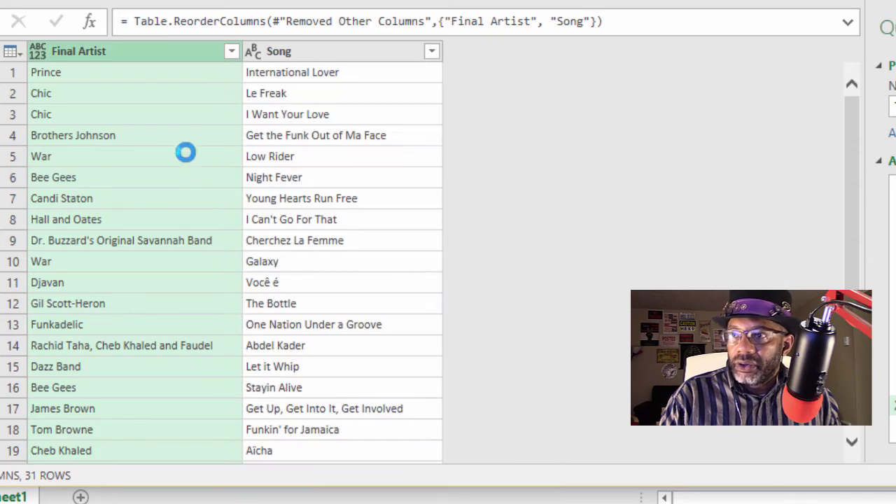
left_click(178, 136)
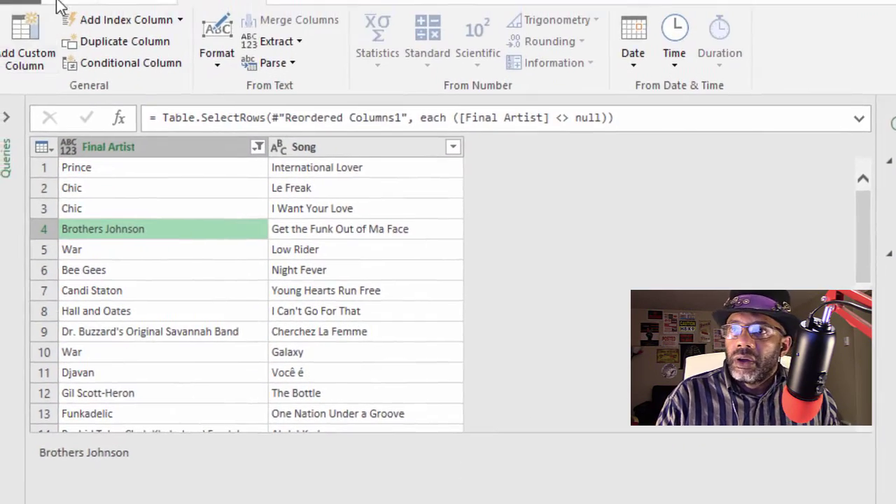
Close and load the query to a new worksheet, and select the Bee Gees row with Stayin Alive in the loaded table.
left_click(66, 0)
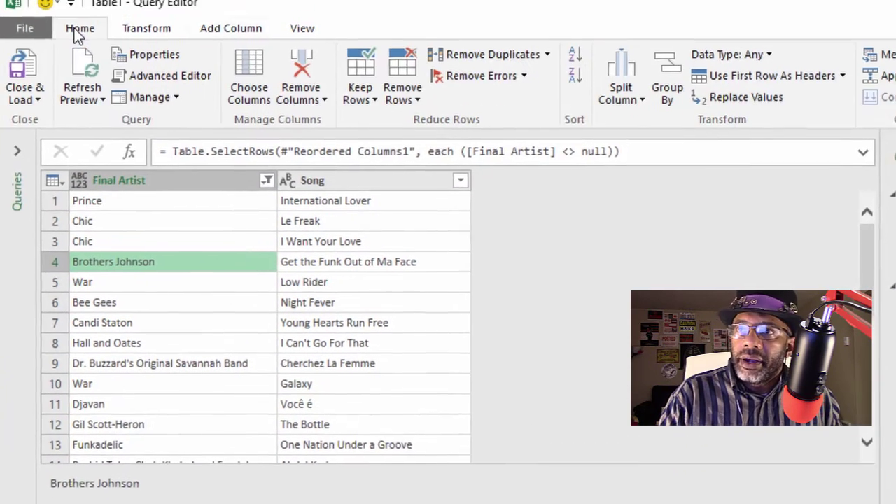
left_click(8, 12)
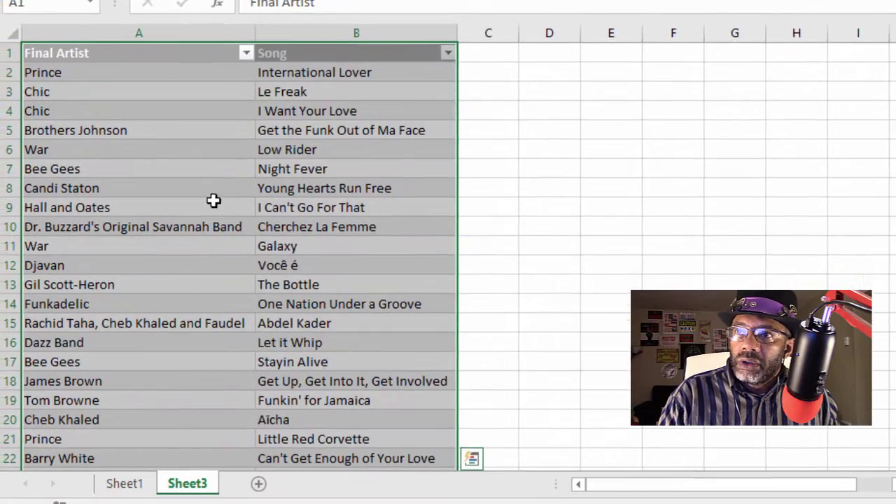
left_click(247, 201)
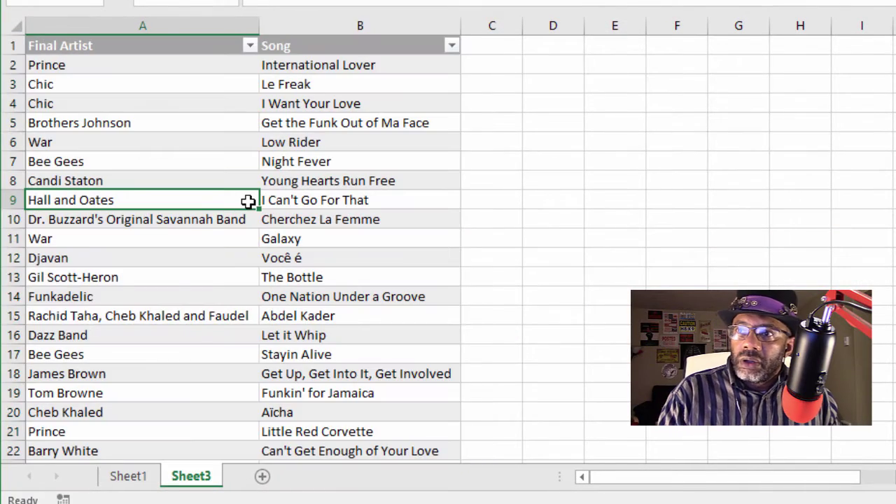
key("ctrl+a")
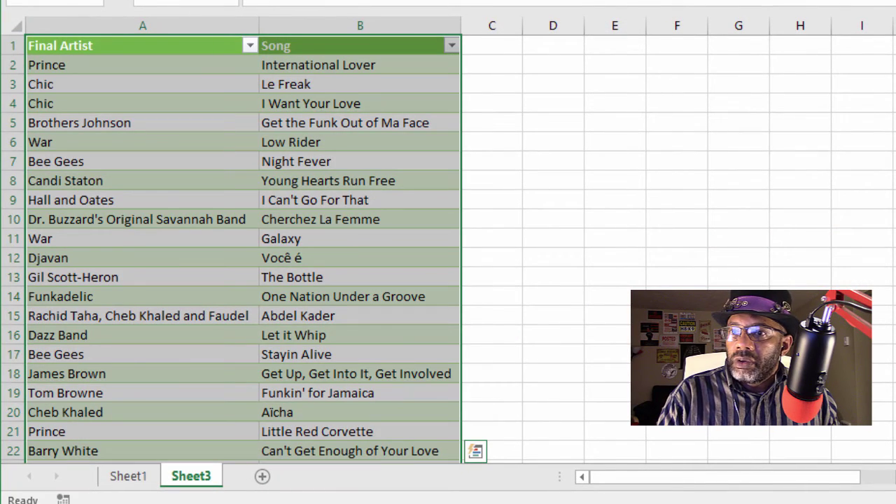
left_click(317, 314)
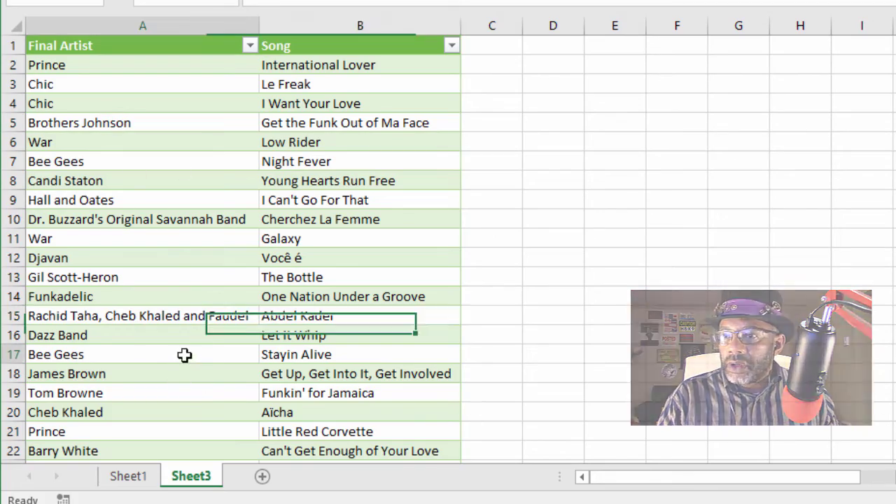
left_click_drag(185, 354, 306, 357)
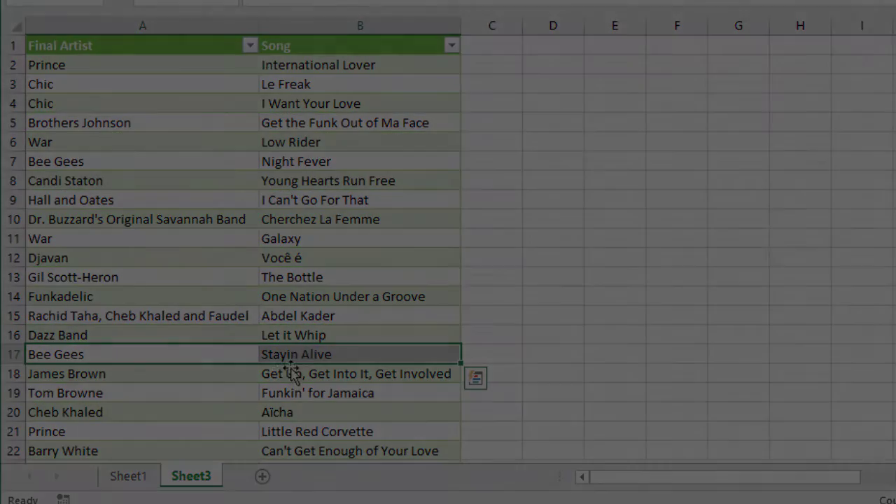